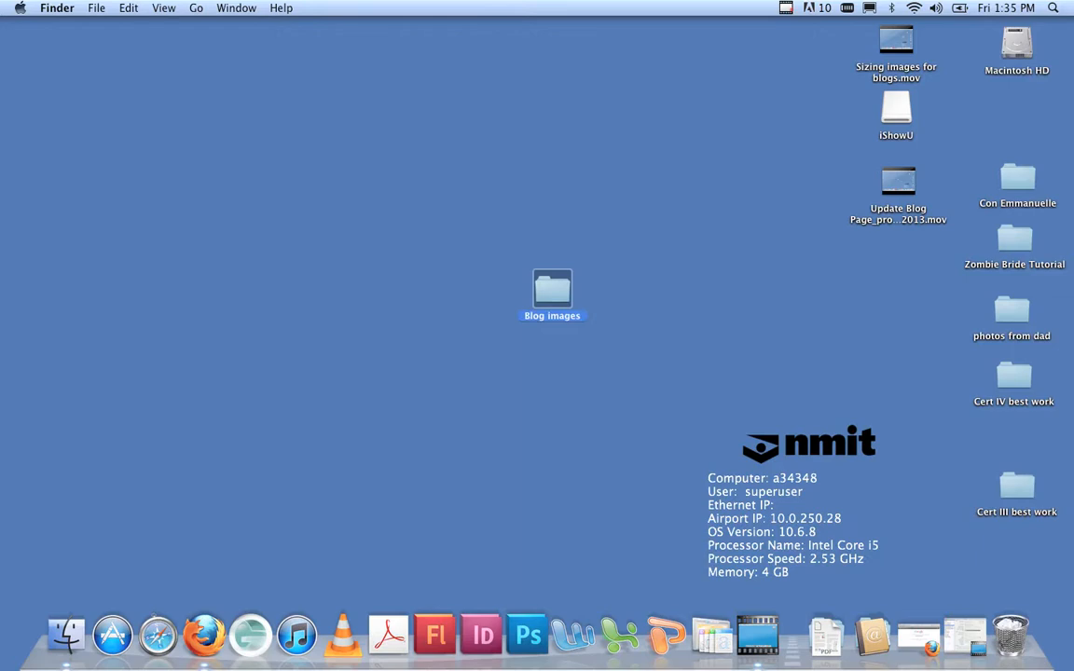
Check the Blog images folder, then Google 'tumblr' in Firefox and open the Tumblr site.
double_click(552, 290)
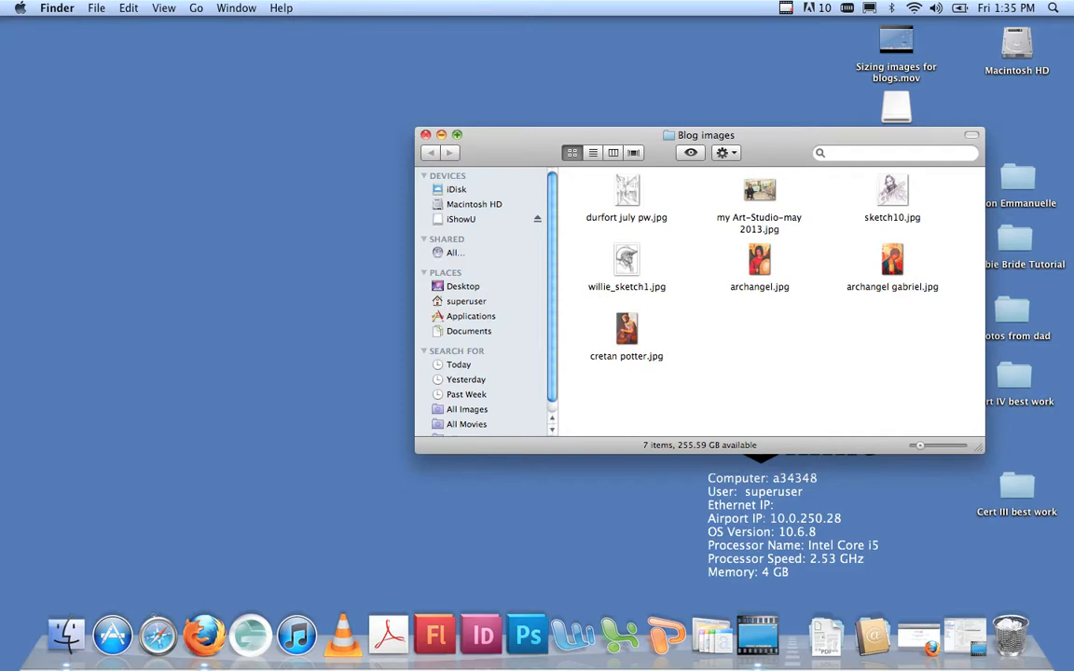
left_click(426, 134)
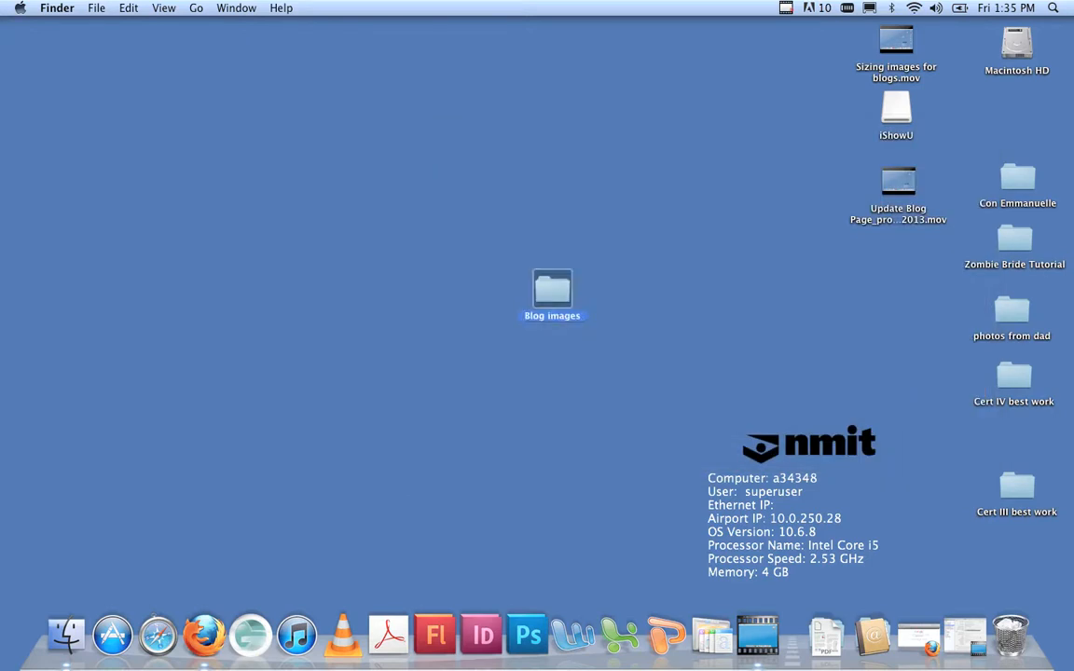
left_click(204, 635)
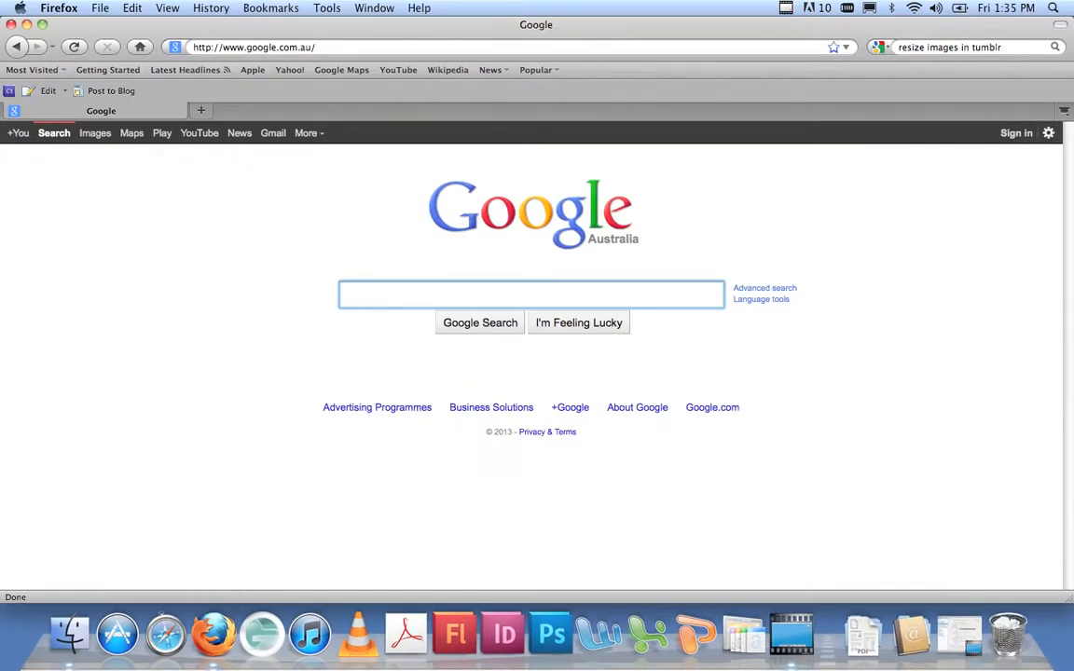
type("tumblr")
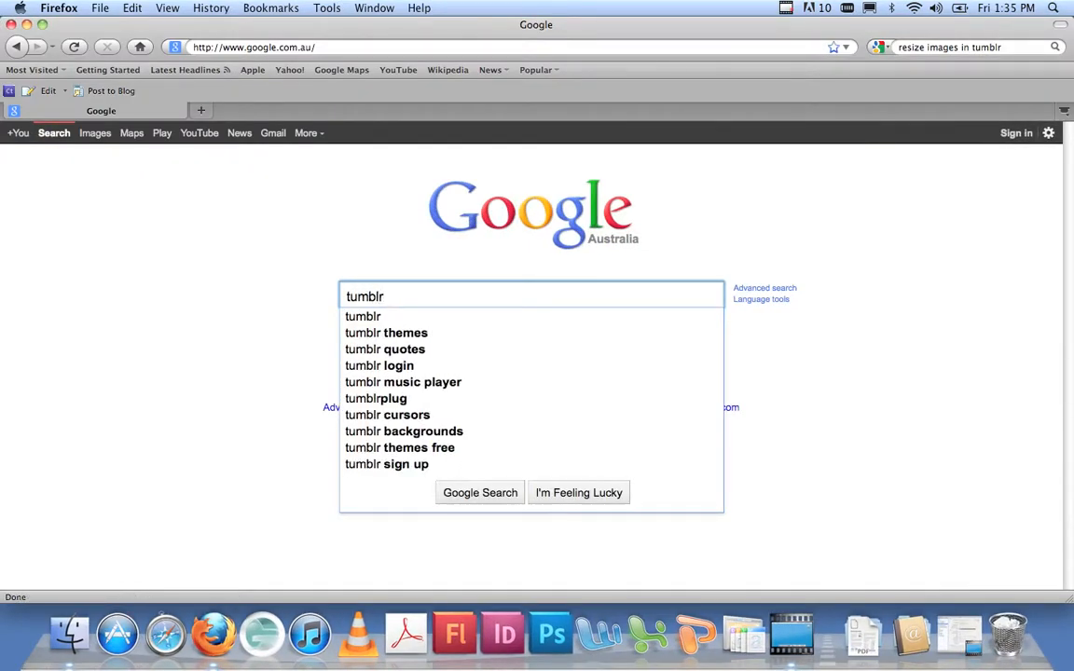
key("Return")
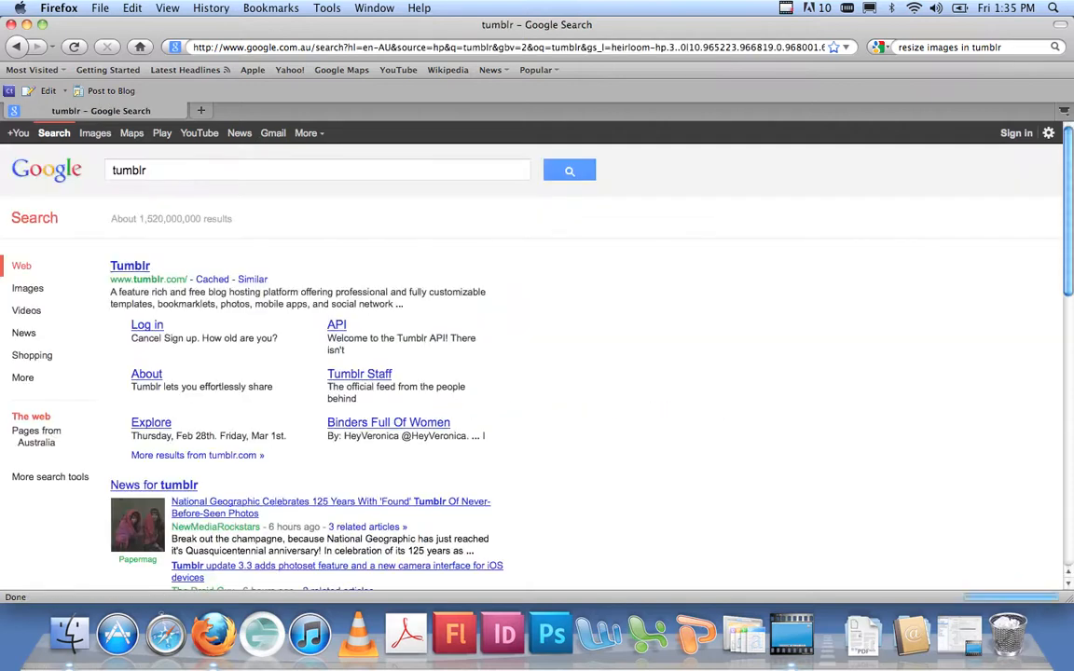
left_click(129, 266)
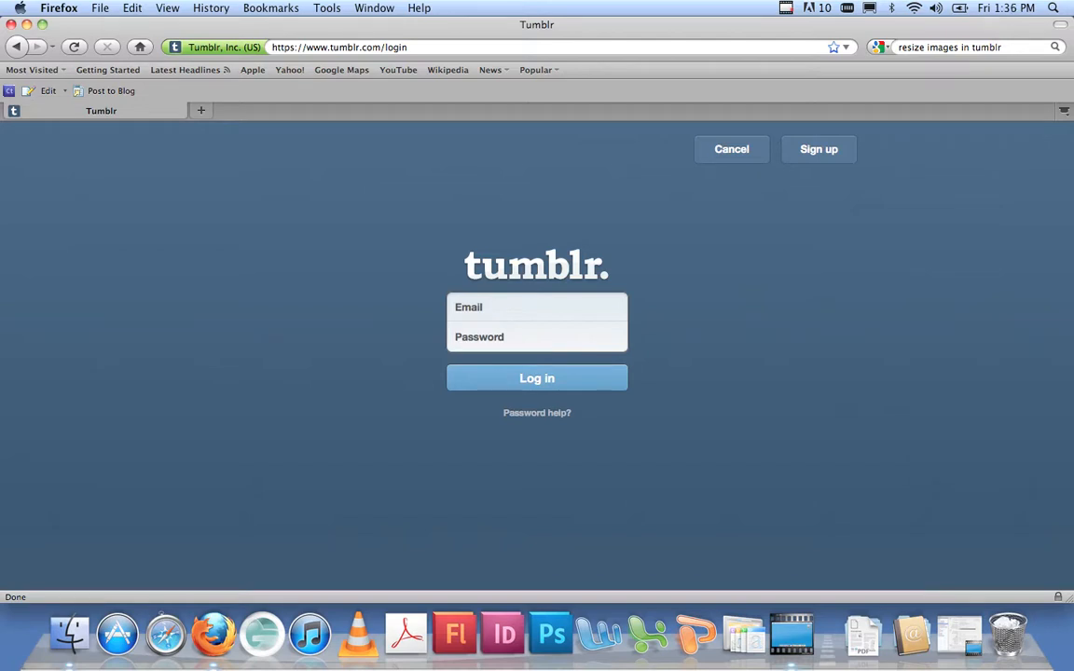
Log in to Tumblr with the account's autocompleted e-mail address and its password.
left_click(485, 308)
type("illust")
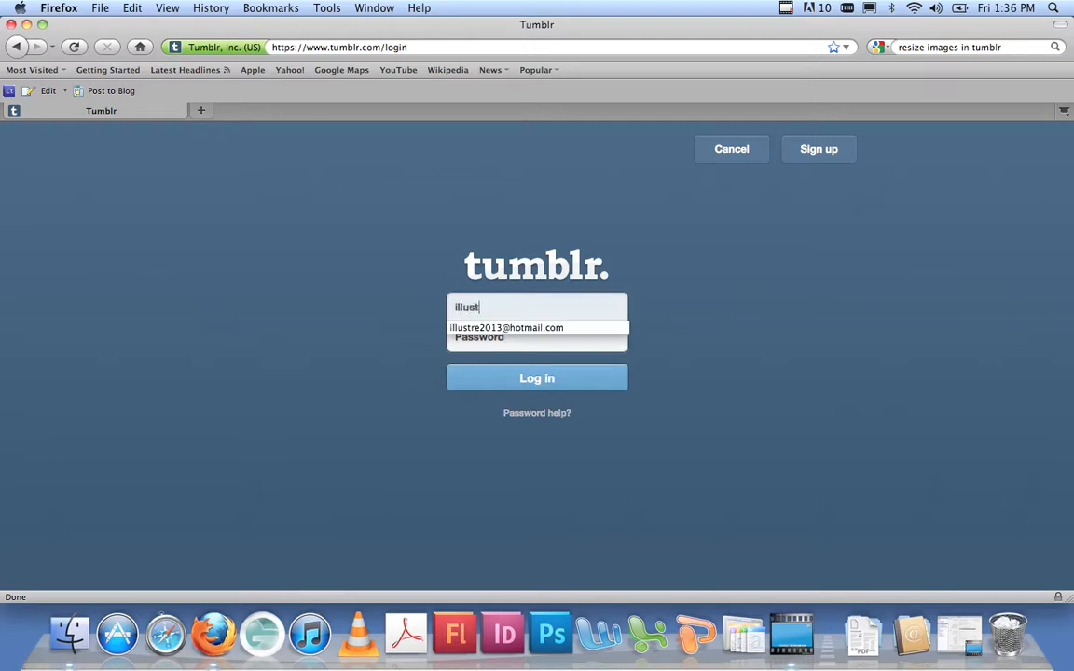
type("re2013")
key("Down")
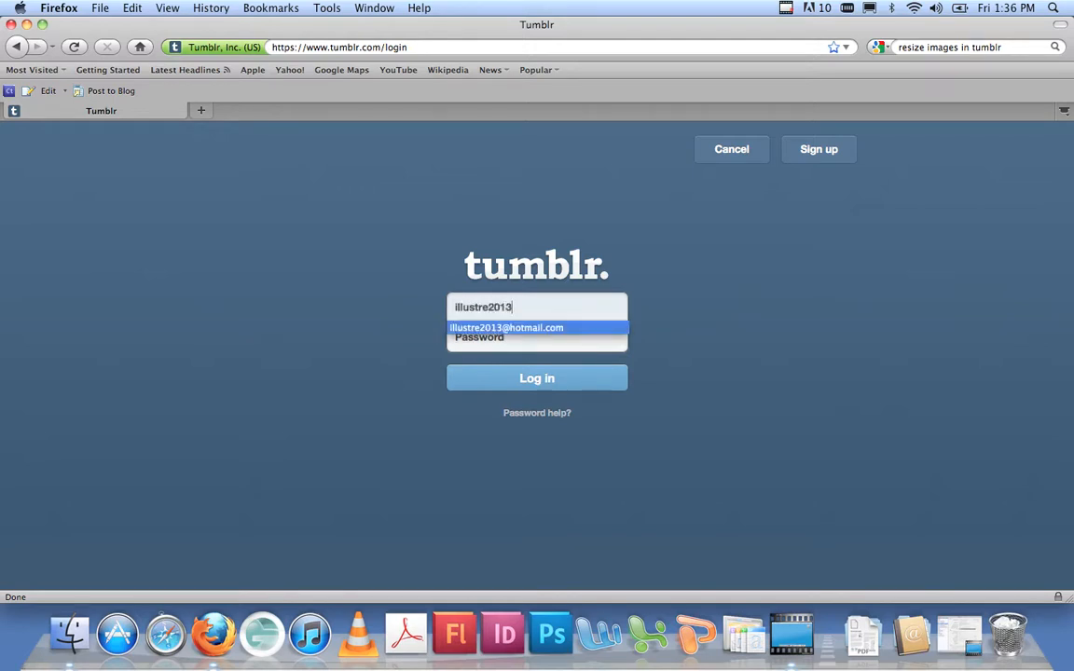
key("Return")
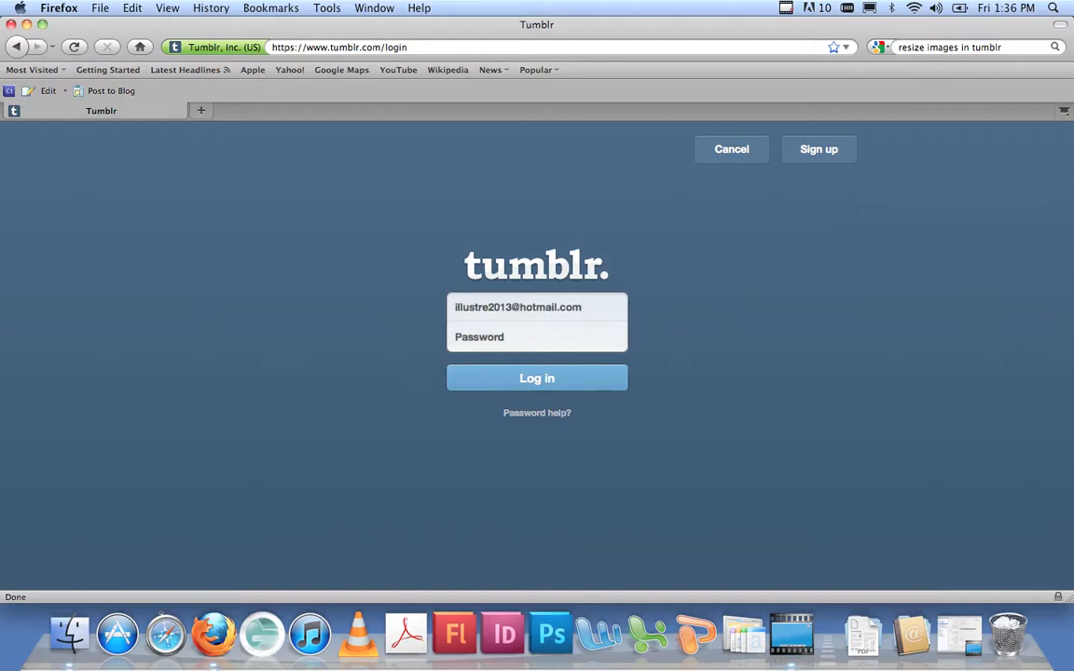
key("Tab")
type("••••••••••")
key("Return")
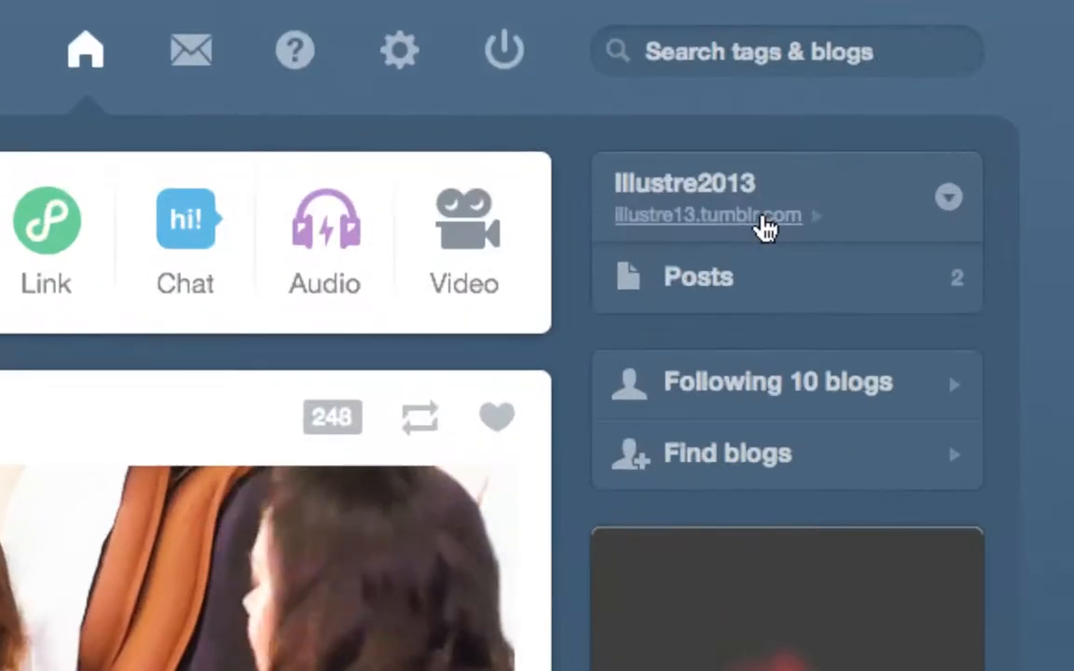
Open the Illustre2013 blog in a new tab and go to its JOBS Steve page.
left_click(763, 221)
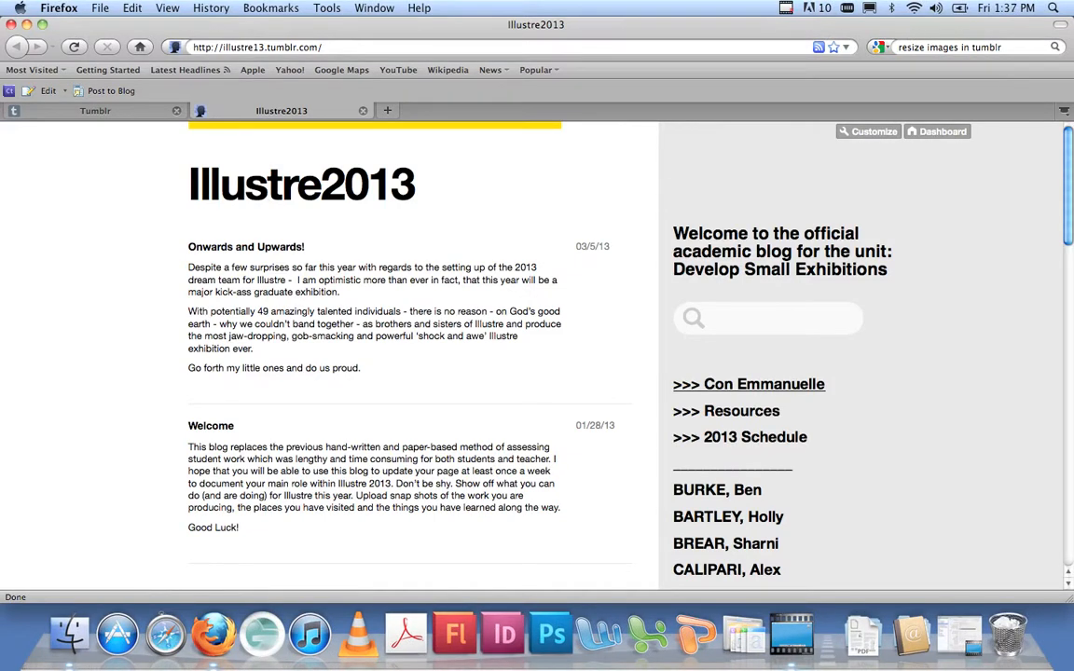
scroll(536, 354, "down", 6)
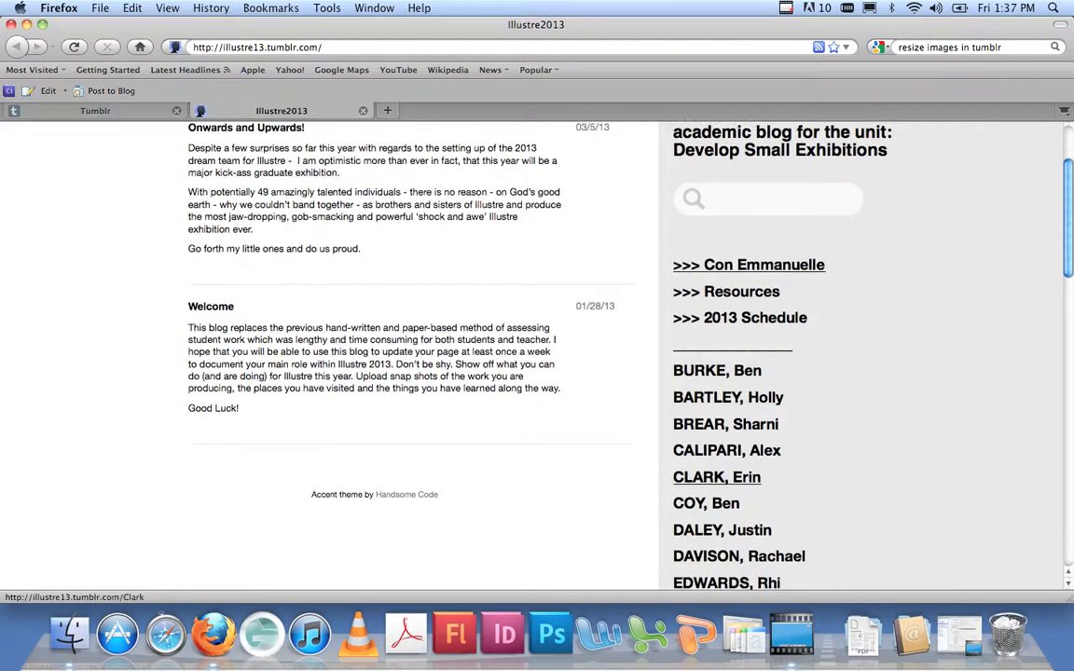
scroll(536, 354, "up", 3)
scroll(536, 354, "up", 2)
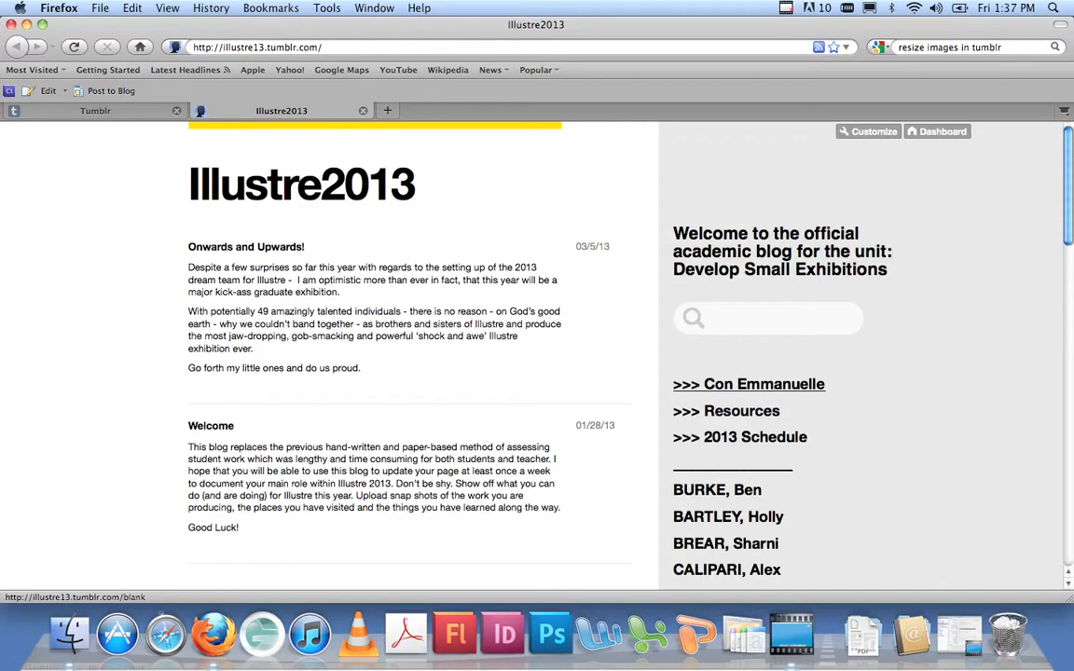
scroll(746, 401, "down", 13)
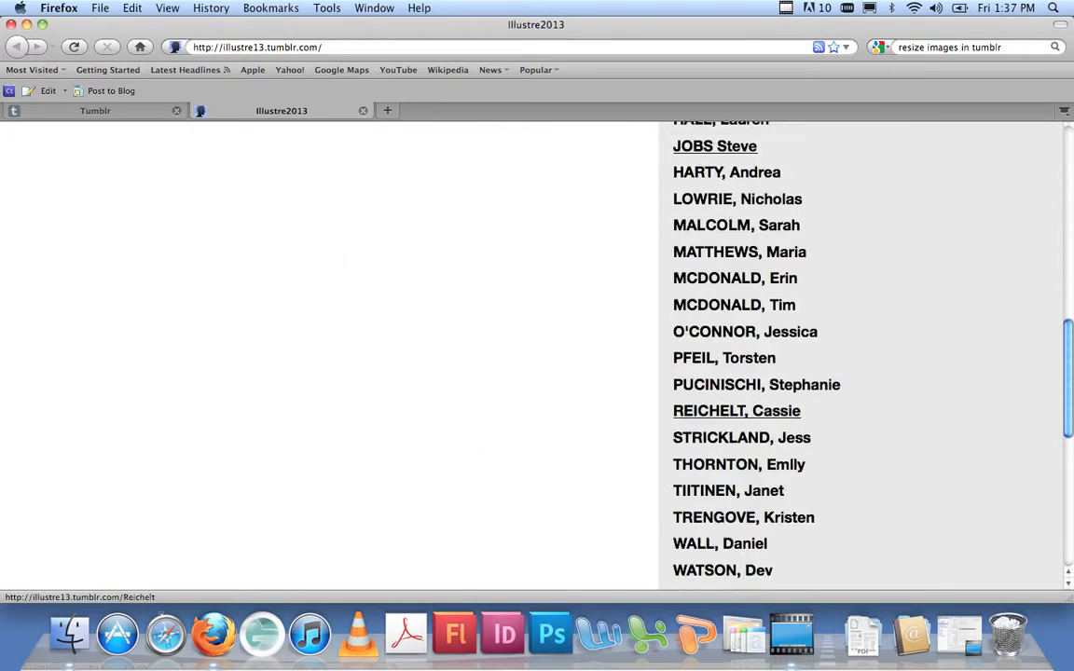
scroll(737, 410, "up", 1)
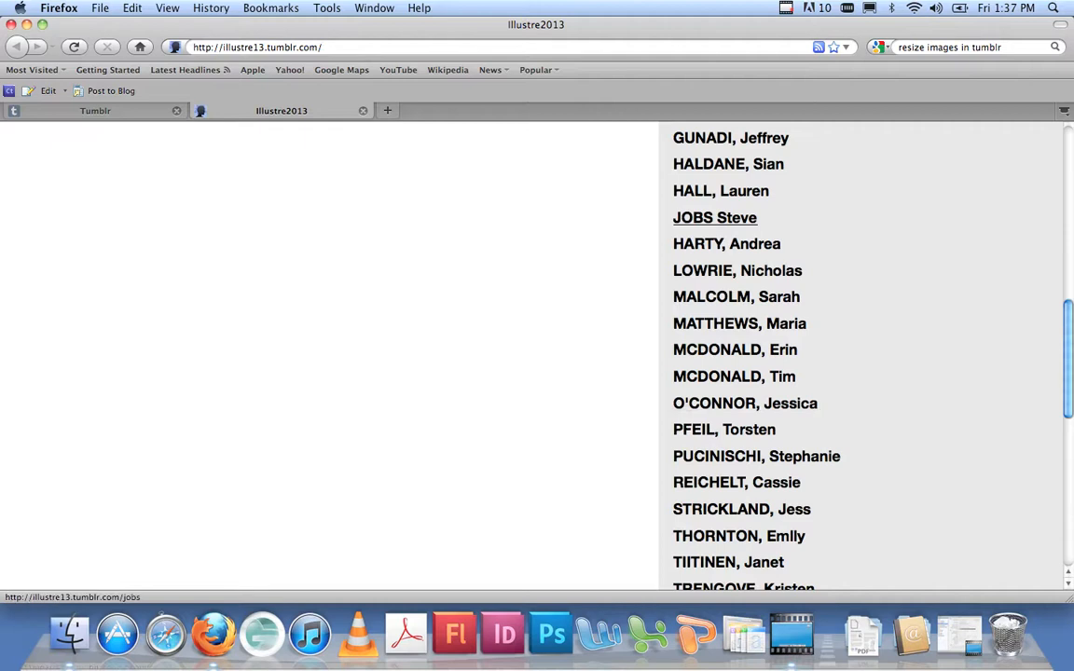
left_click(714, 218)
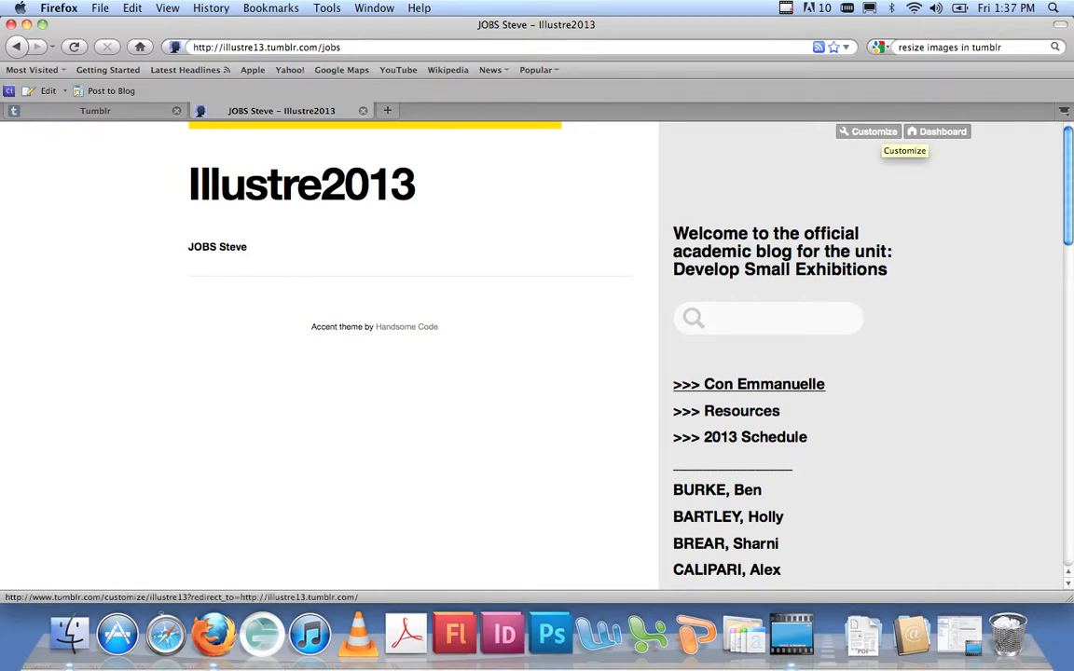
Open Customize for Illustre2013, expand the PAGES list and scroll down to /jobs.
left_click(870, 131)
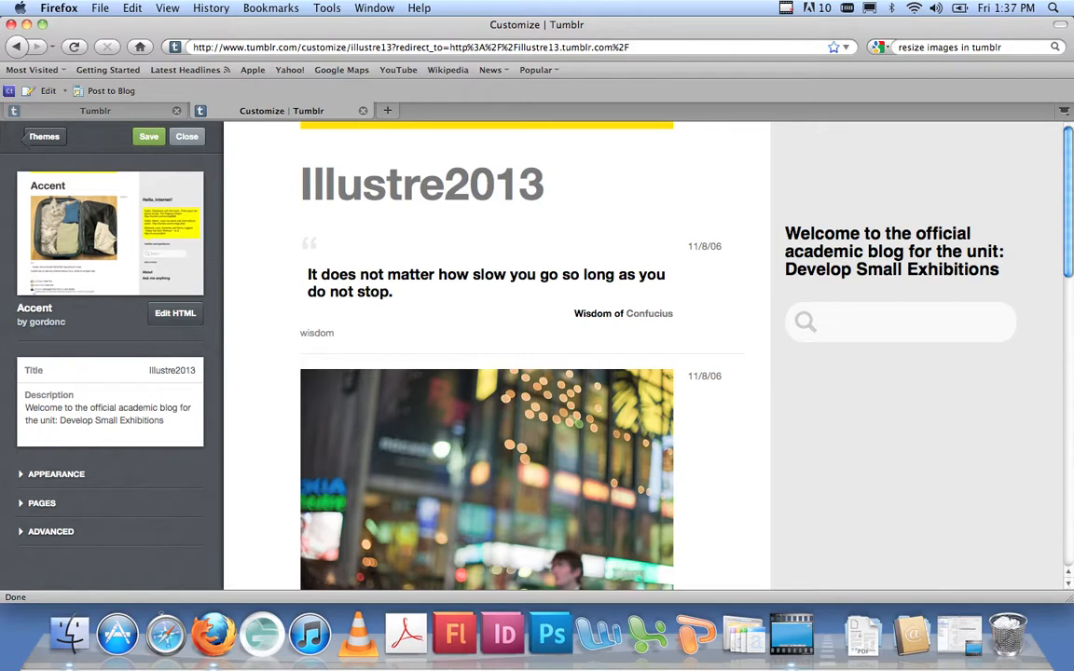
left_click(42, 504)
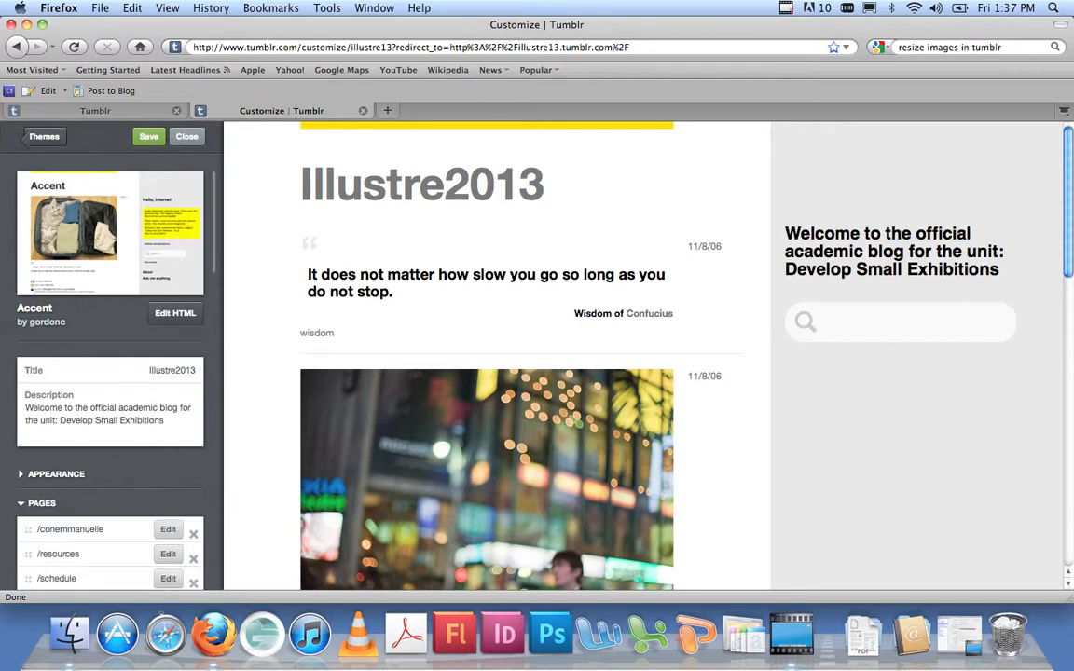
left_click(42, 504)
left_click(42, 504)
scroll(110, 373, "down", 5)
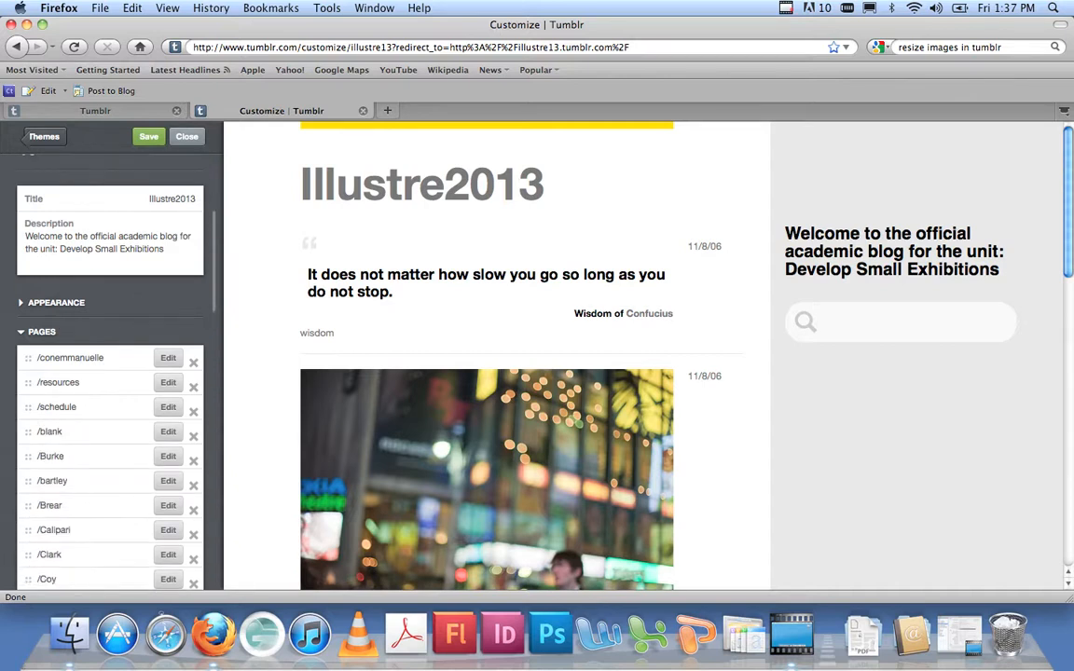
scroll(110, 373, "down", 4)
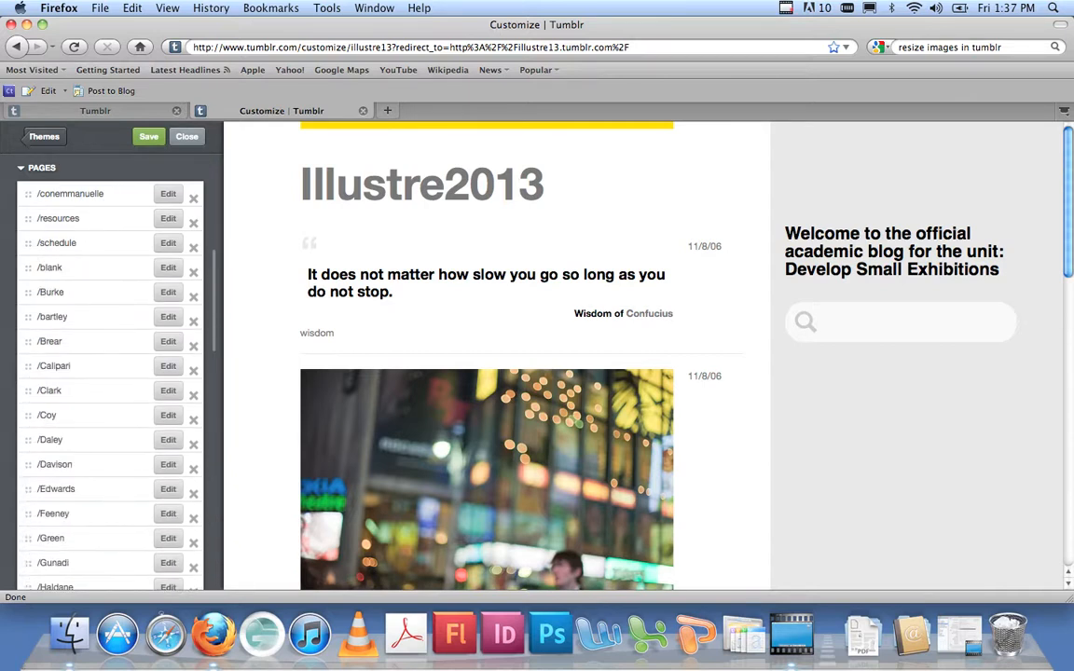
scroll(110, 373, "down", 3)
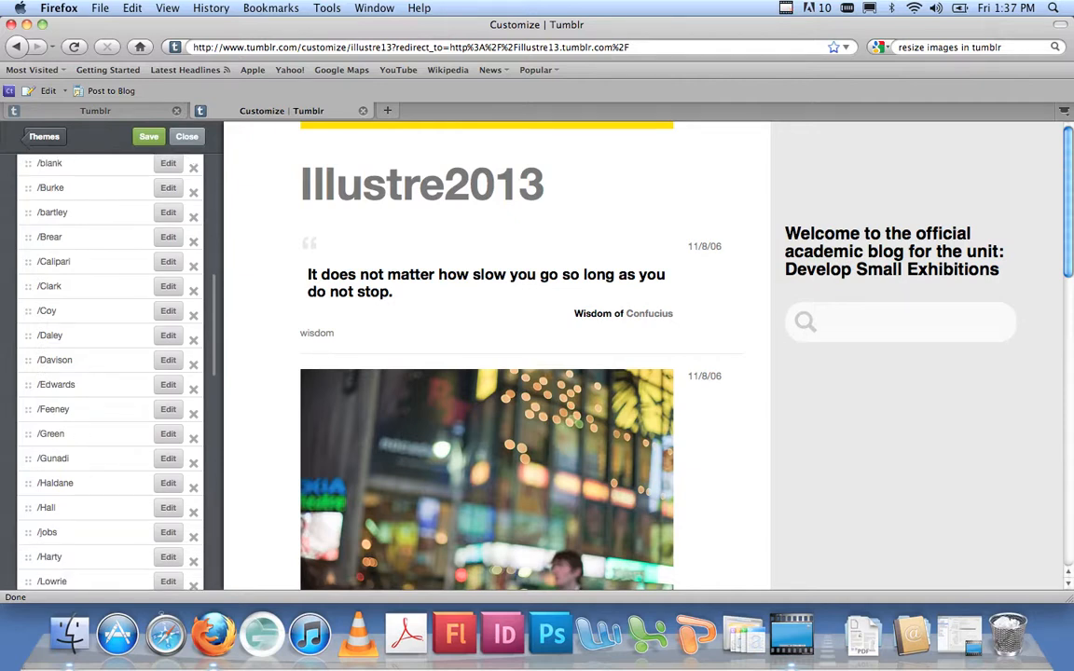
Edit /jobs and write the body 'Hello my name is Steve Jobs and I am not the same person that create the Apple Mac.'.
left_click(167, 533)
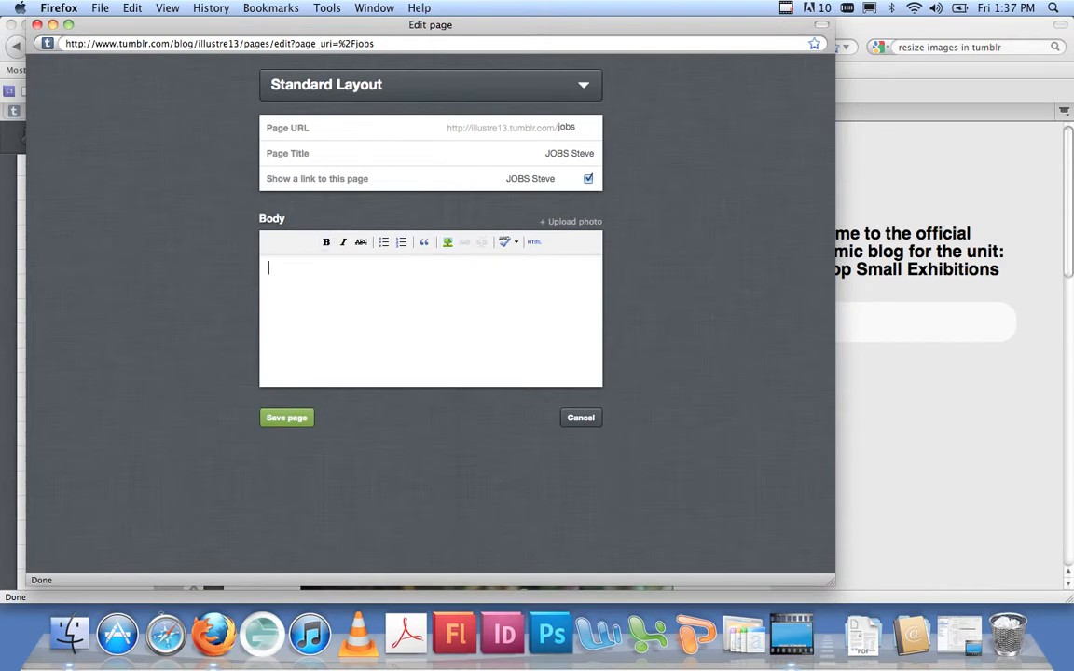
type("Hello my name is Steve")
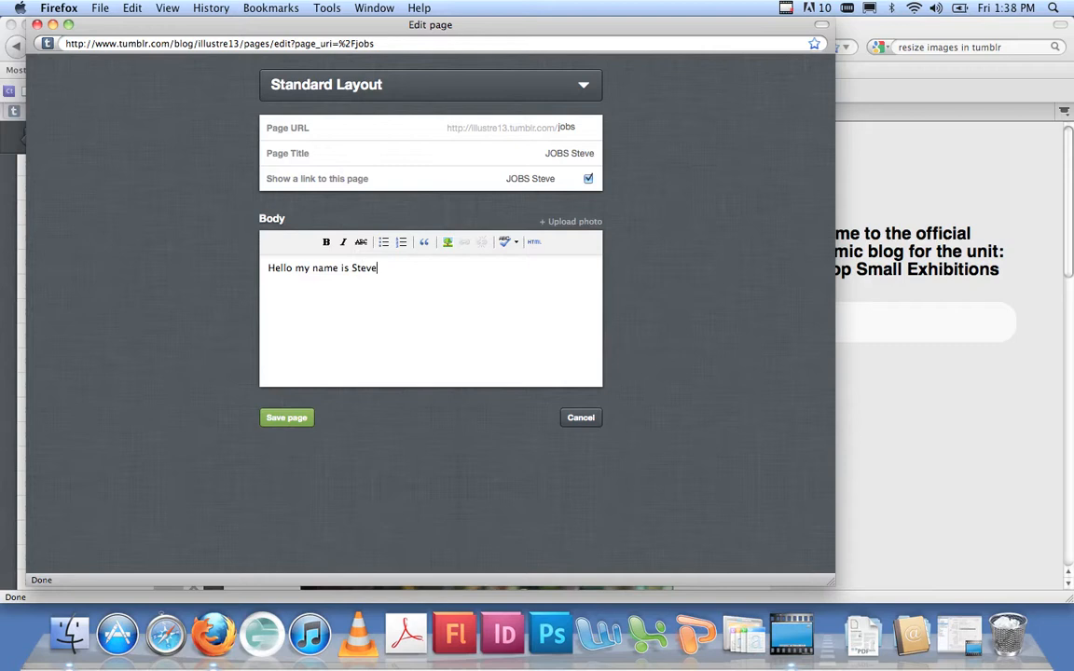
type(" Jobs and I am not the same pe")
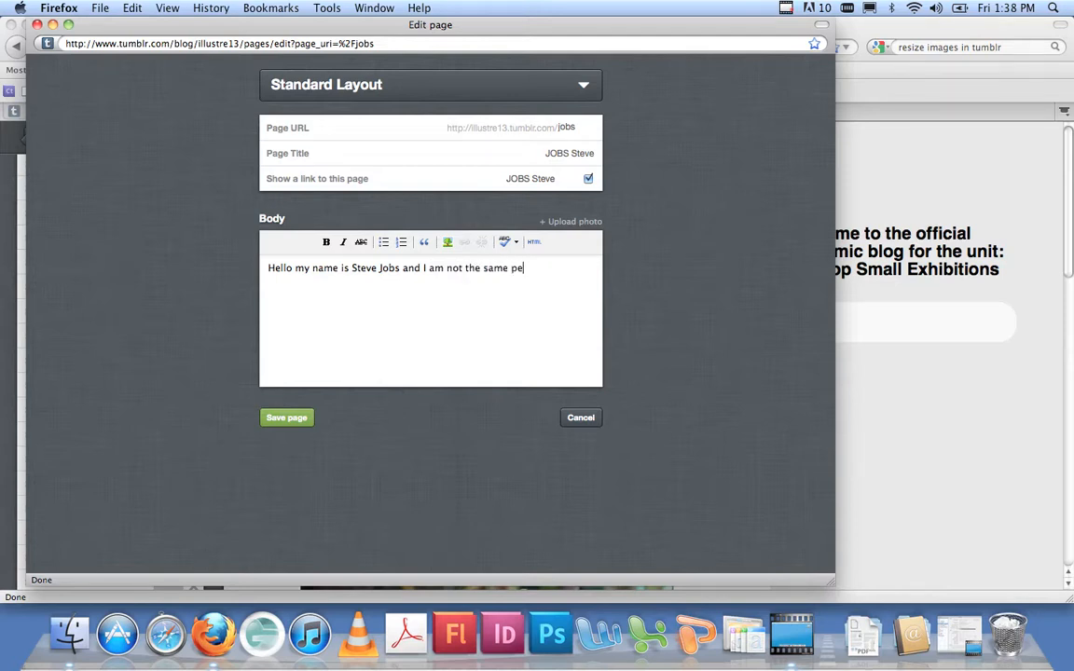
type("rson that create the App")
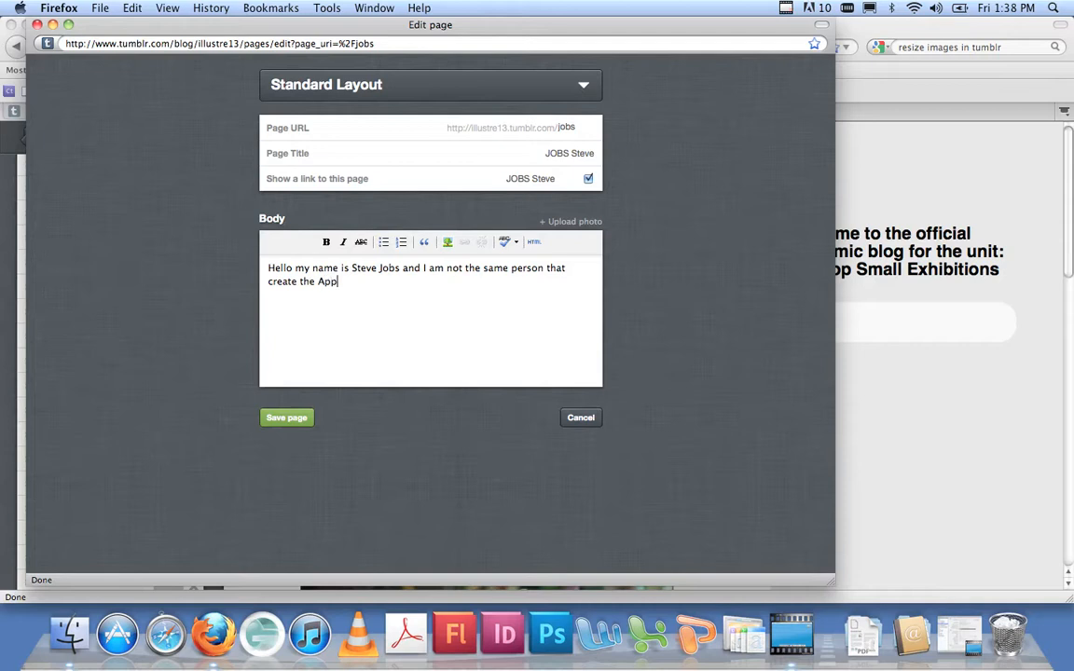
type("le Mac.")
key("Return")
Upload archangel gabriel.jpg from the Desktop's Blog images folder into the body below the intro.
left_click(572, 222)
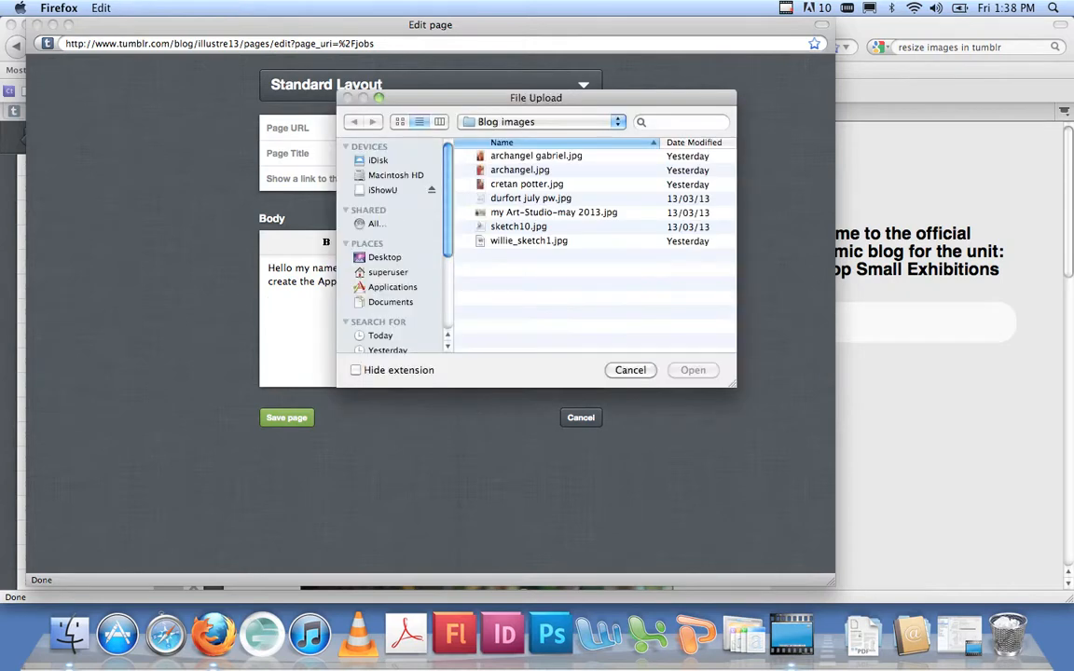
left_click(385, 258)
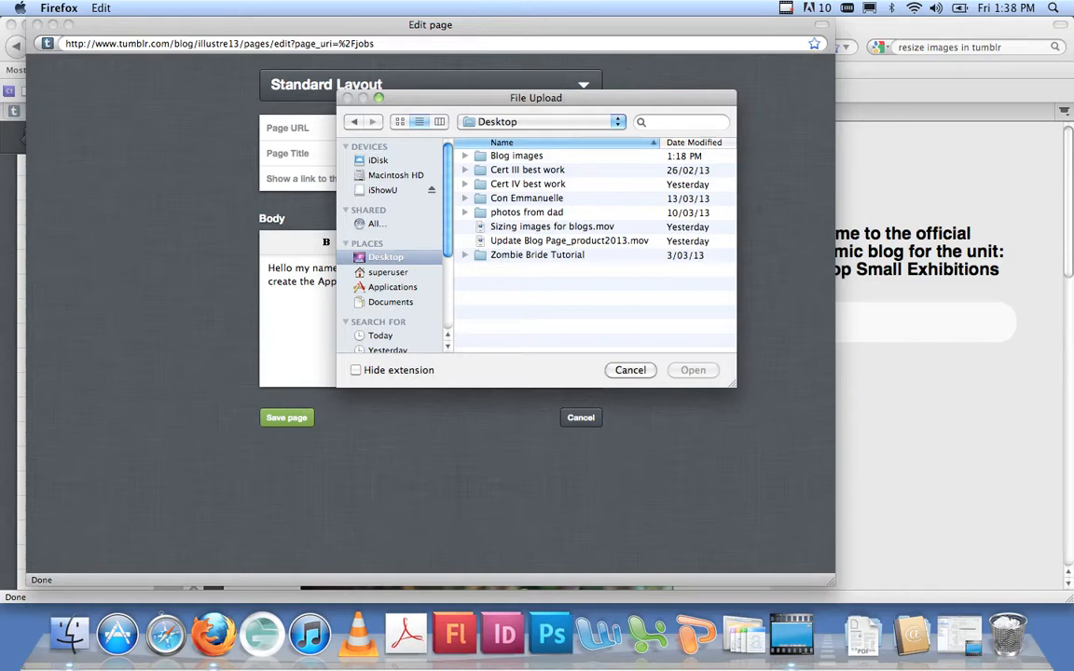
left_click(517, 156)
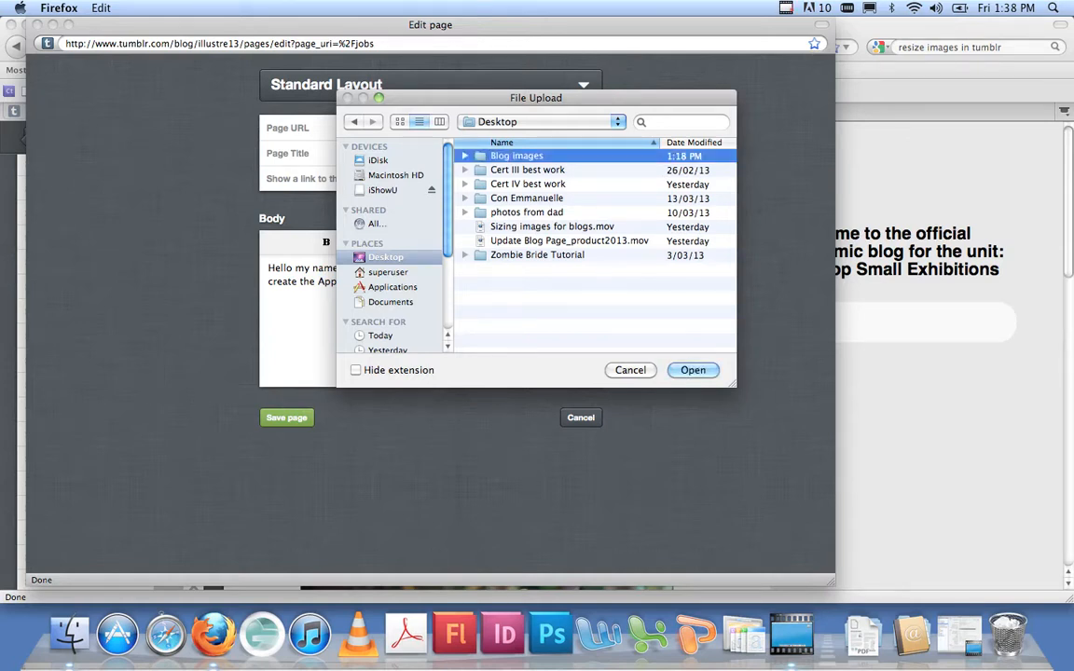
left_click(692, 370)
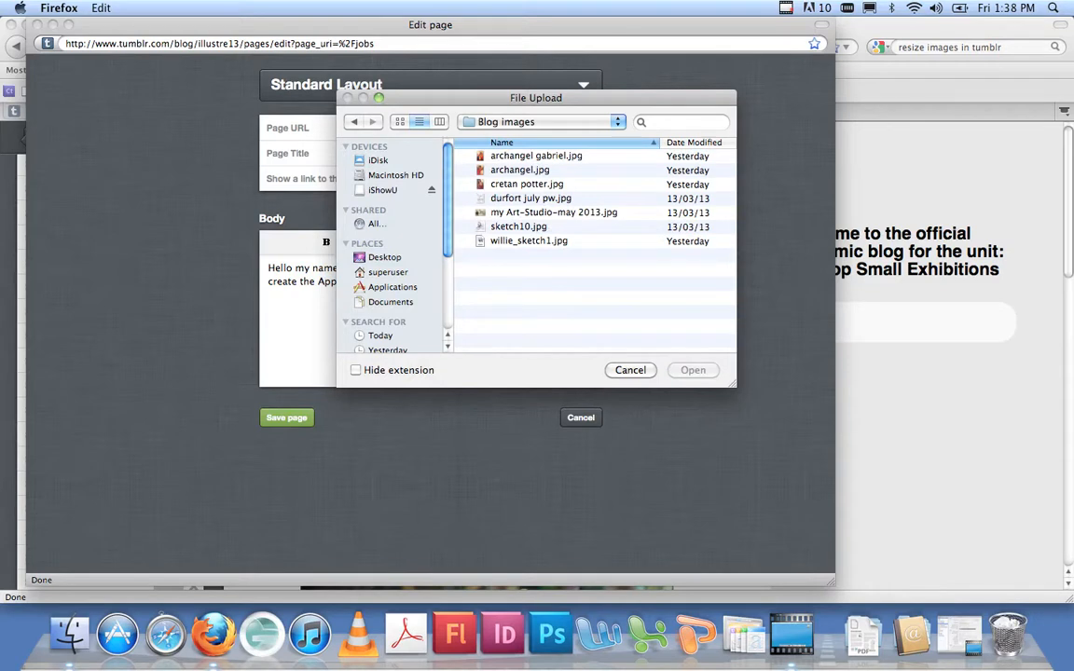
left_click(536, 156)
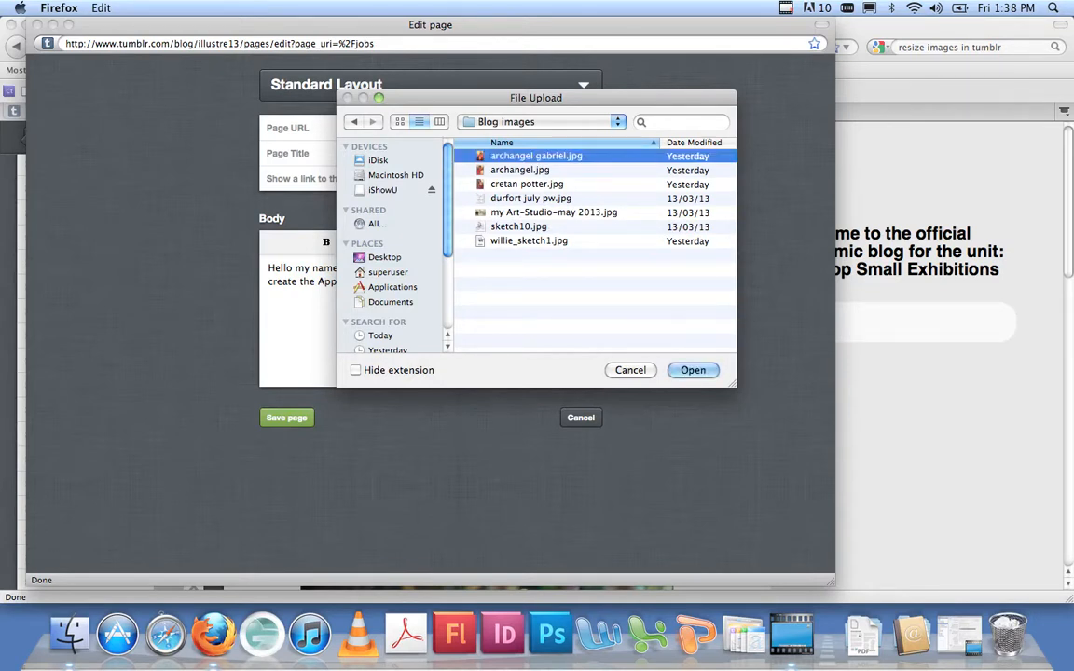
left_click(520, 171)
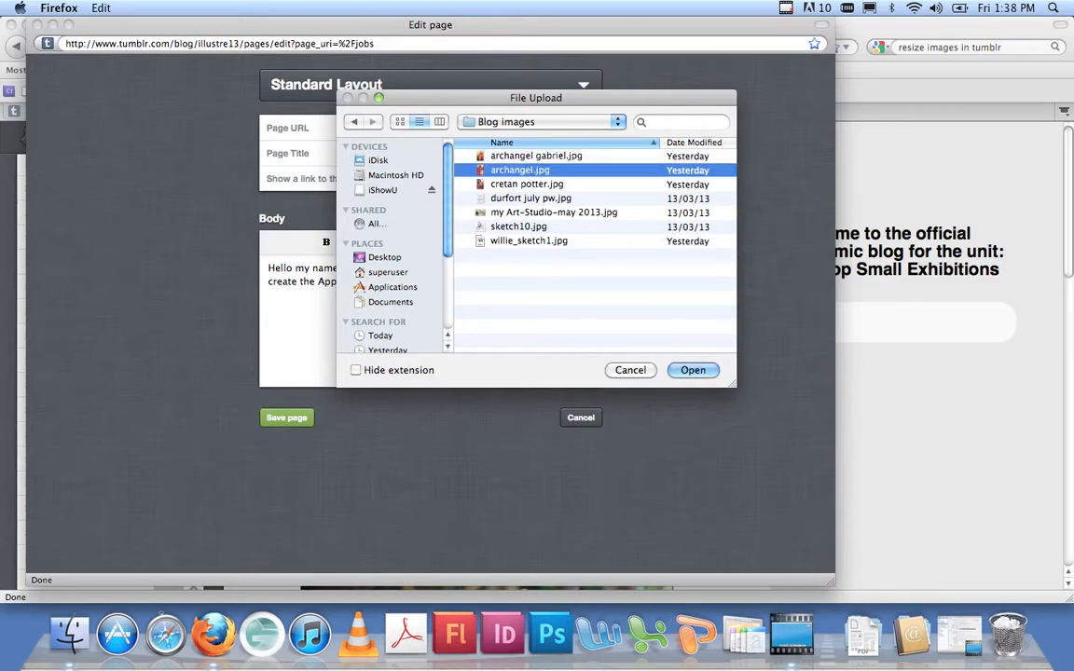
left_click(536, 156)
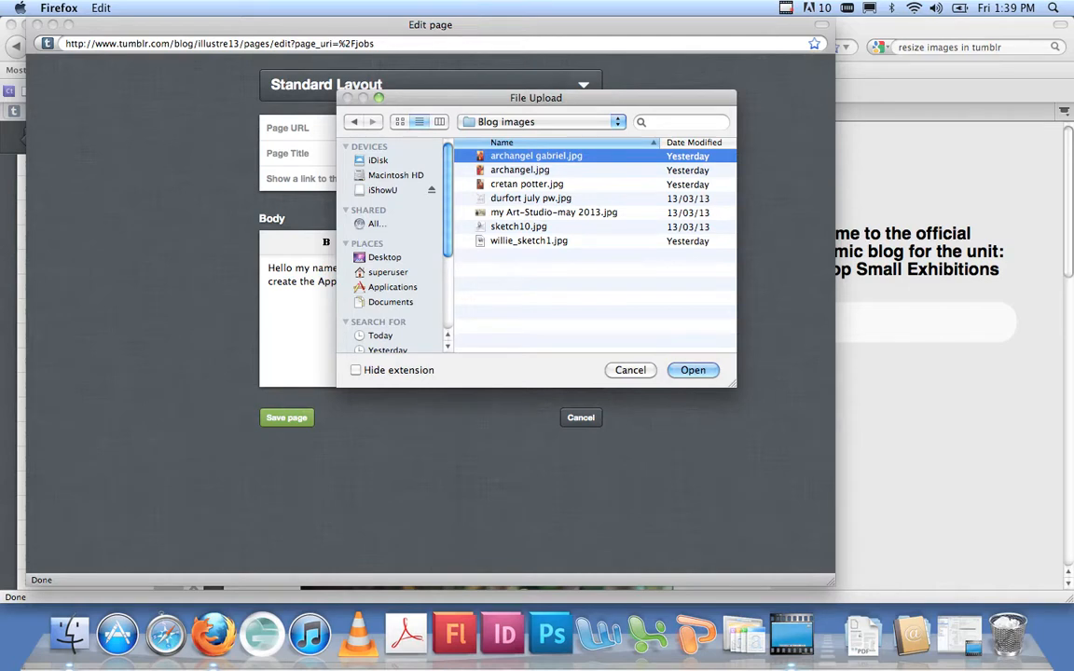
key("Return")
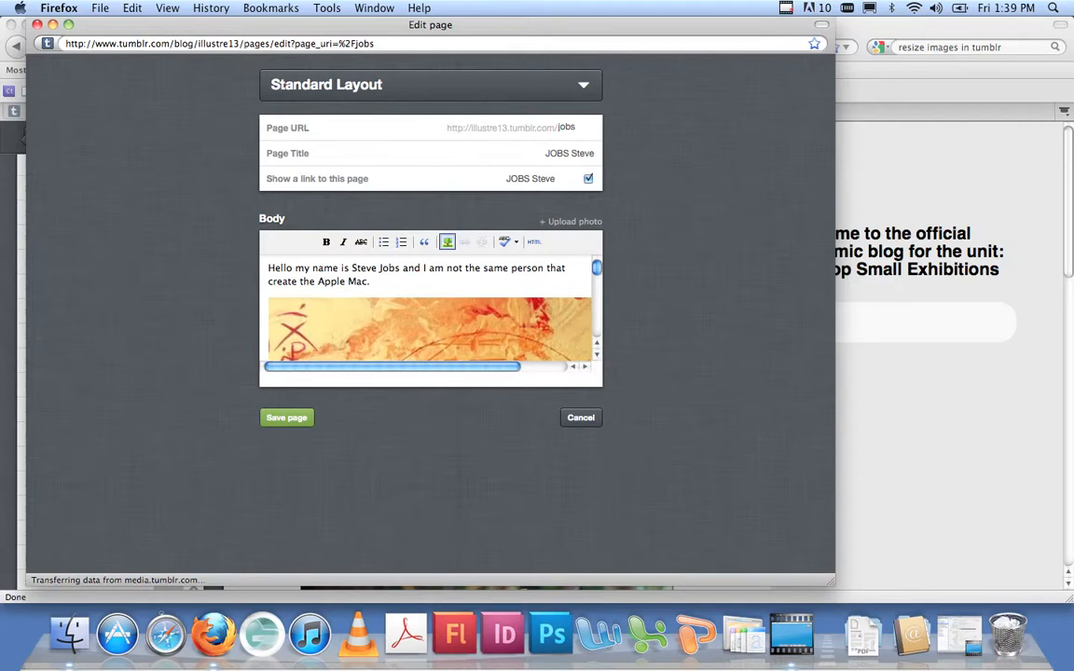
Select the painting and set its width to 340 px.
scroll(429, 308, "down", 8)
scroll(429, 307, "up", 6)
scroll(429, 308, "down", 6)
scroll(429, 308, "up", 3)
scroll(428, 308, "up", 5)
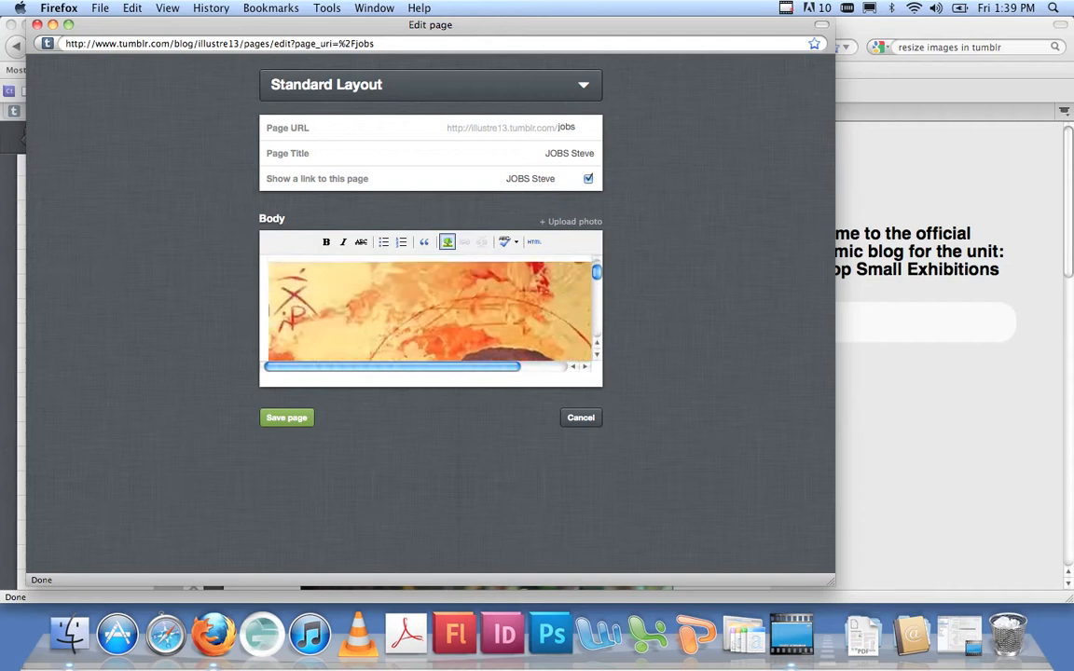
scroll(429, 308, "up", 2)
left_click(465, 328)
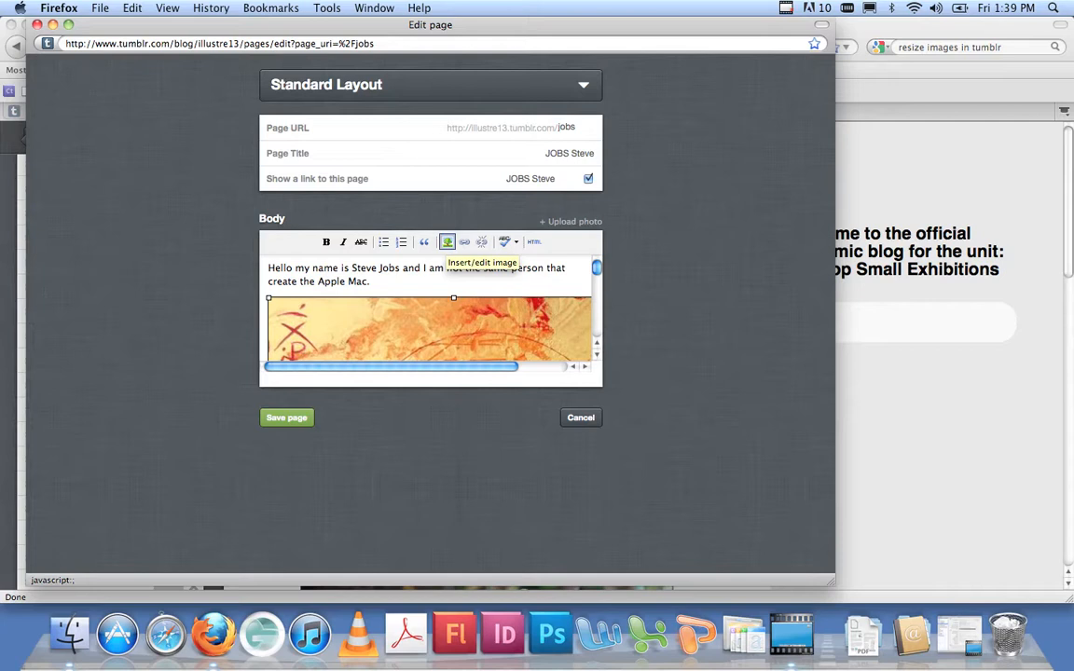
left_click(447, 243)
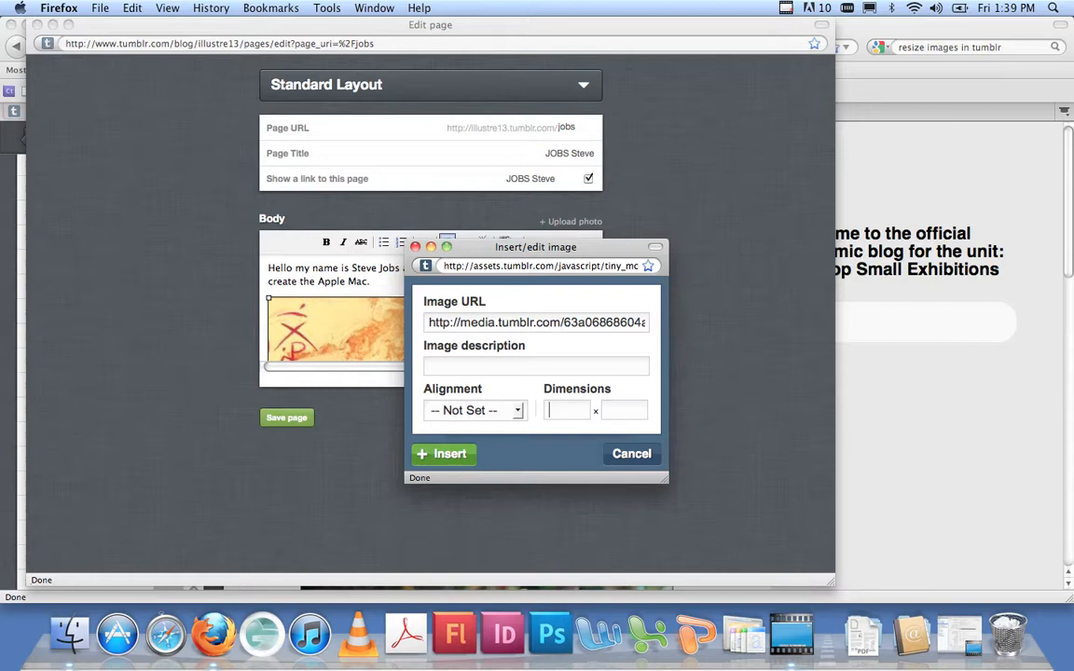
type("340")
key("Return")
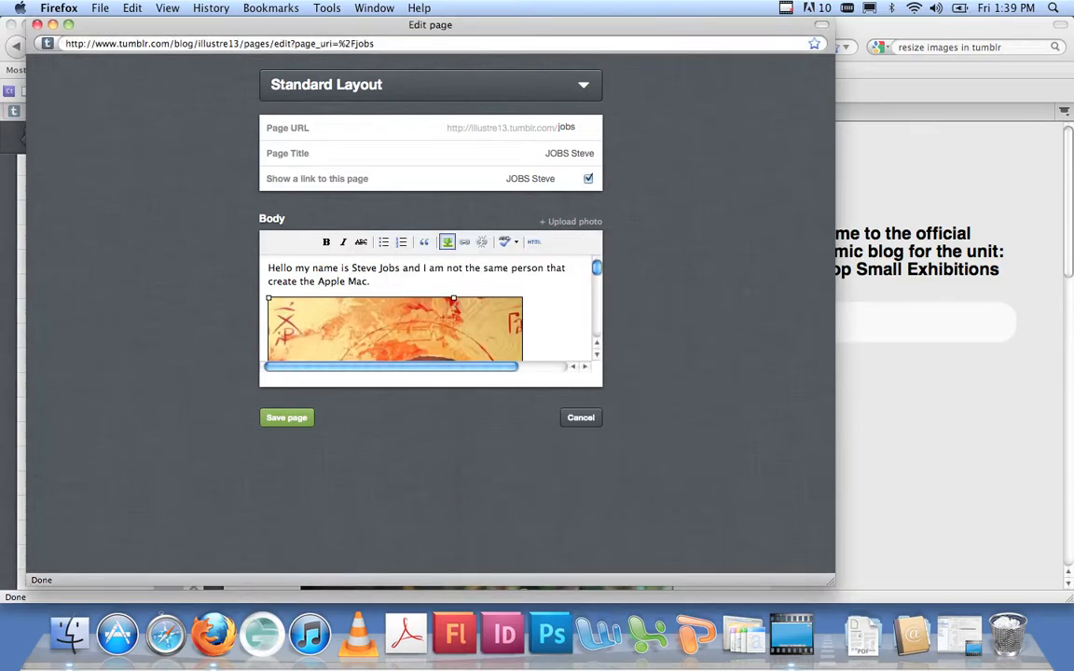
Try a 240 px width, undo it to restore full size, and save the page.
scroll(429, 312, "down", 5)
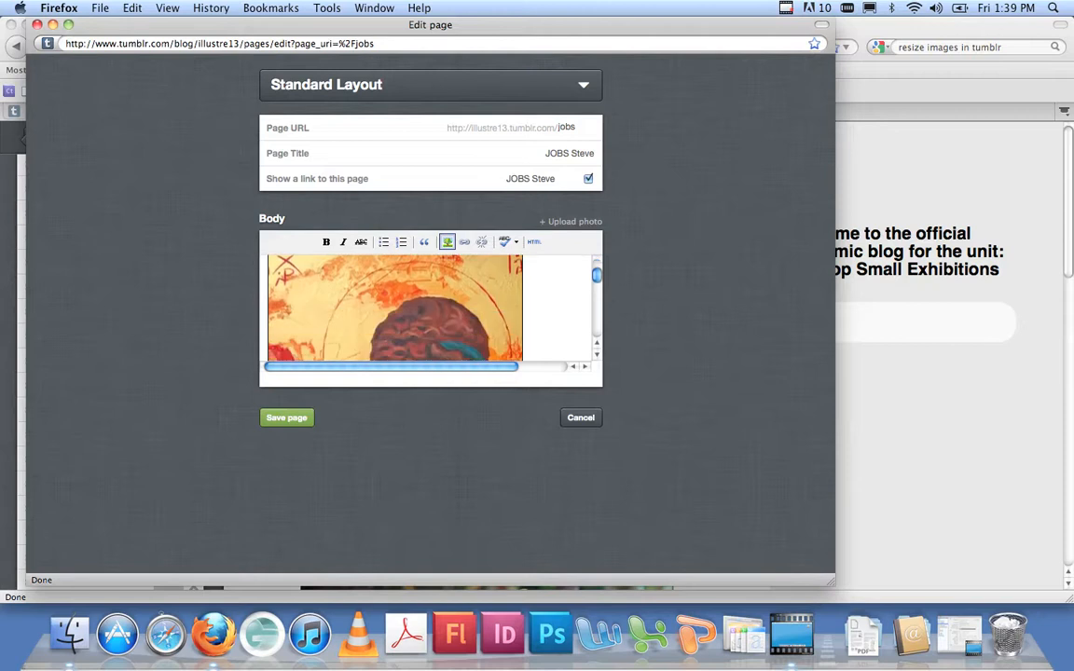
scroll(429, 312, "up", 5)
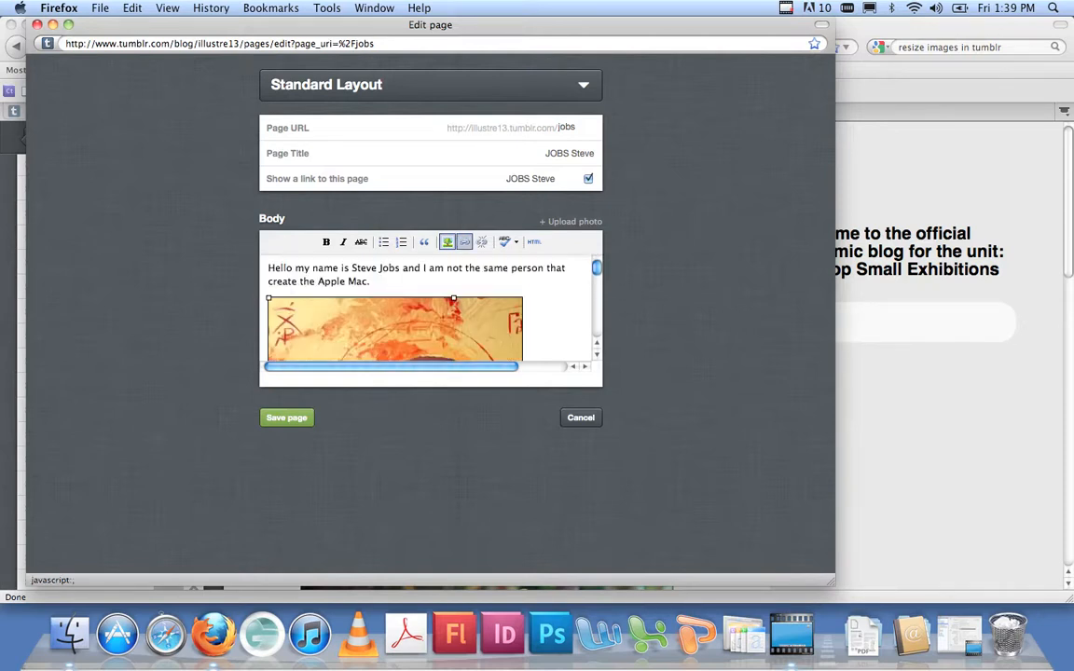
left_click(449, 243)
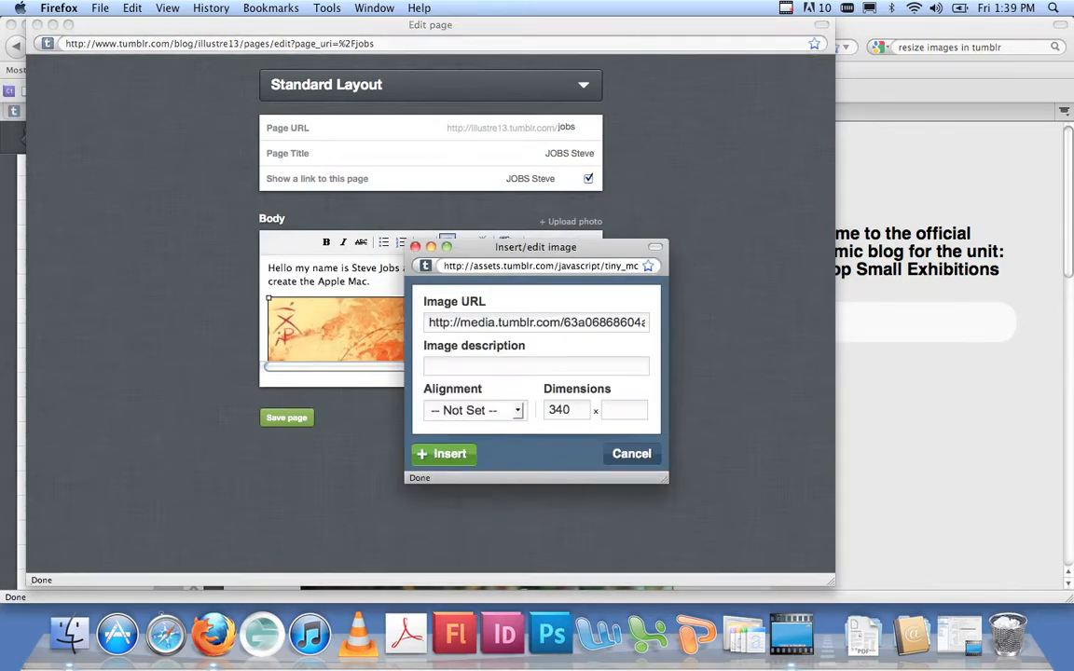
type("2")
key("Return")
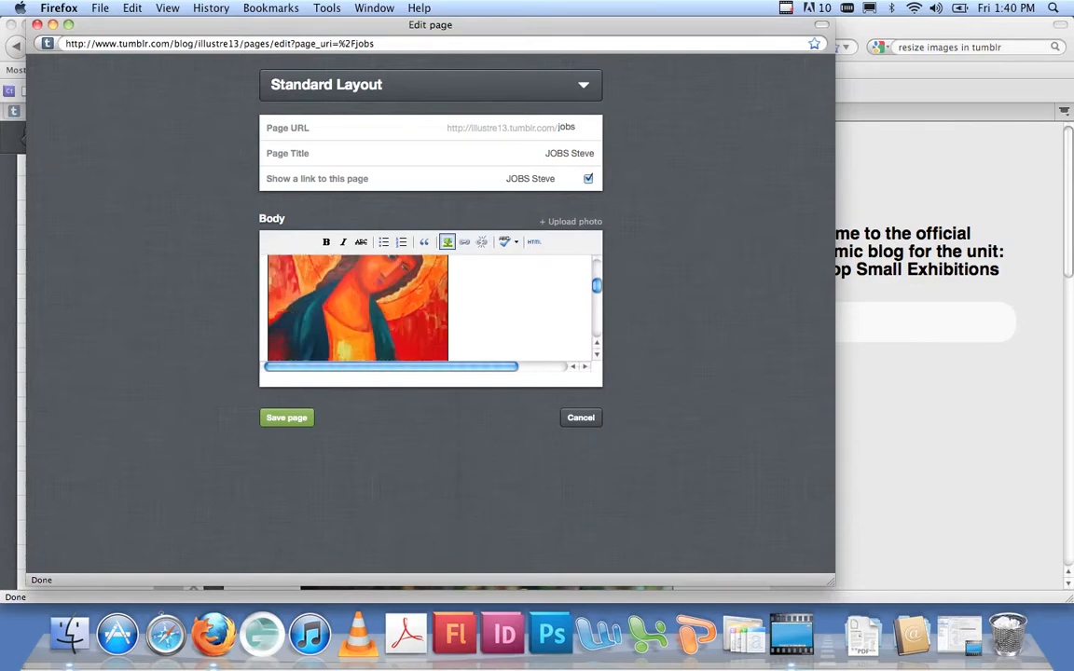
scroll(425, 307, "up", 5)
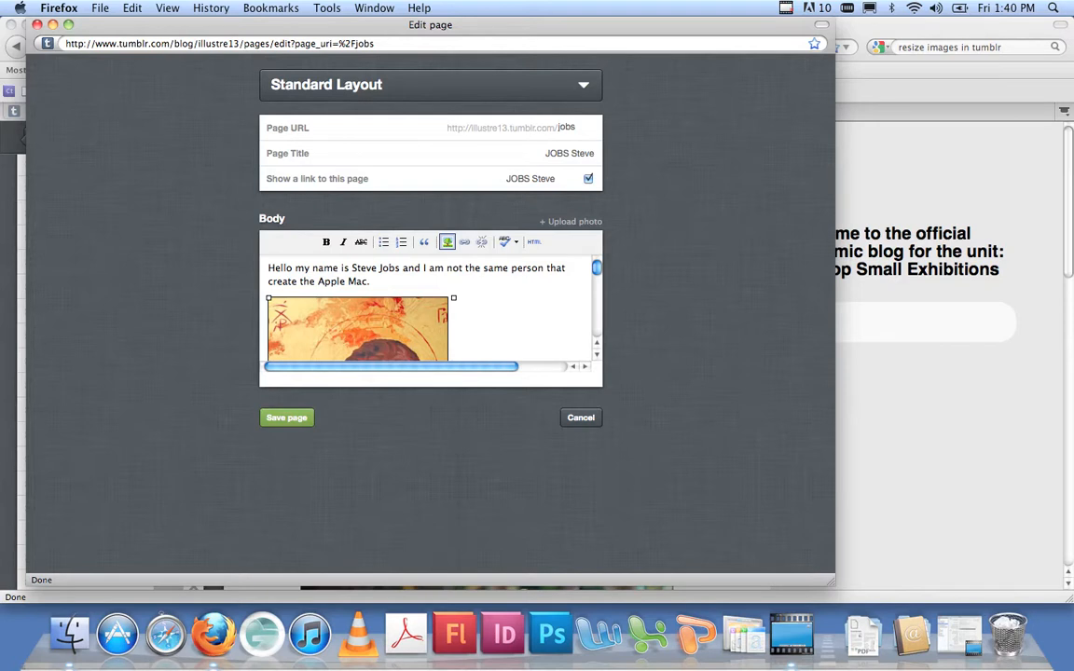
key("super+z")
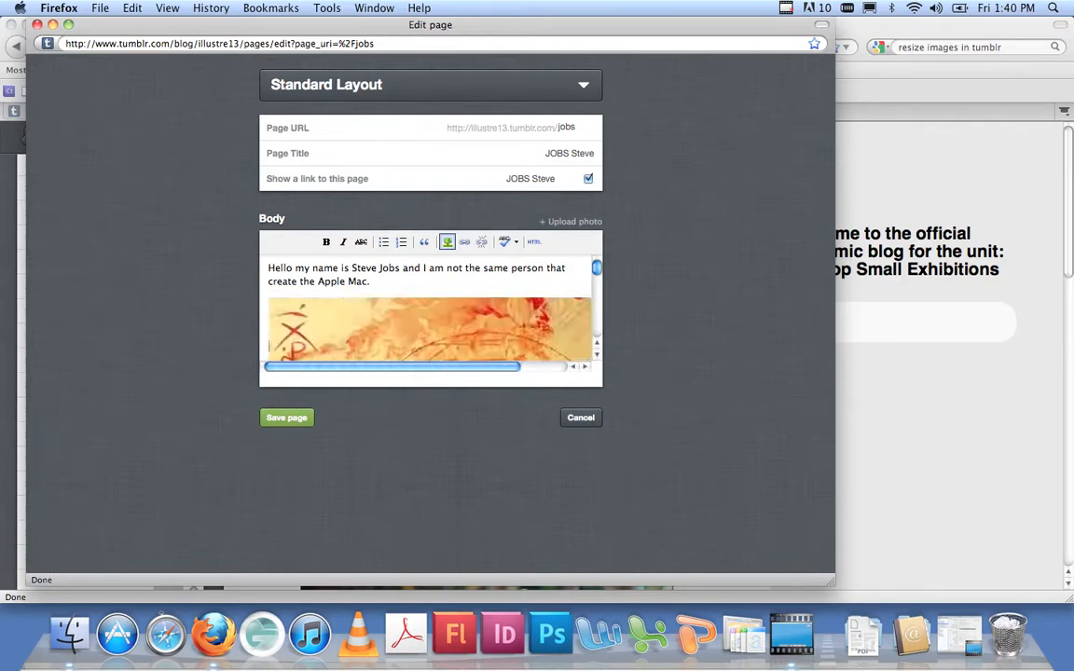
scroll(429, 308, "down", 3)
scroll(429, 308, "up", 3)
left_click(286, 418)
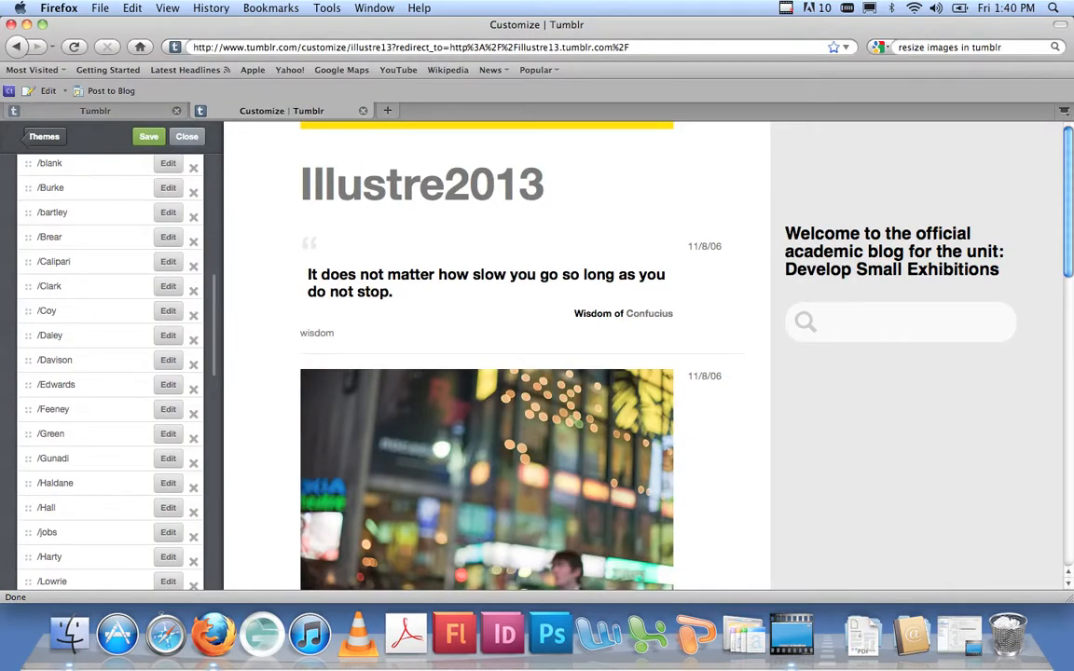
left_click(186, 137)
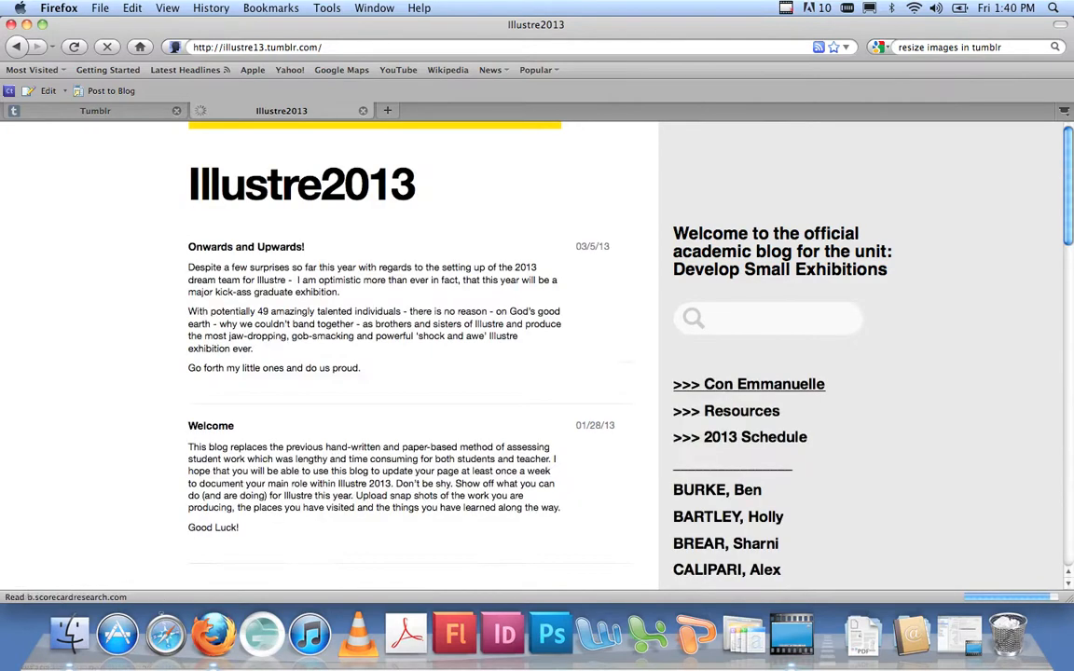
scroll(718, 440, "down", 5)
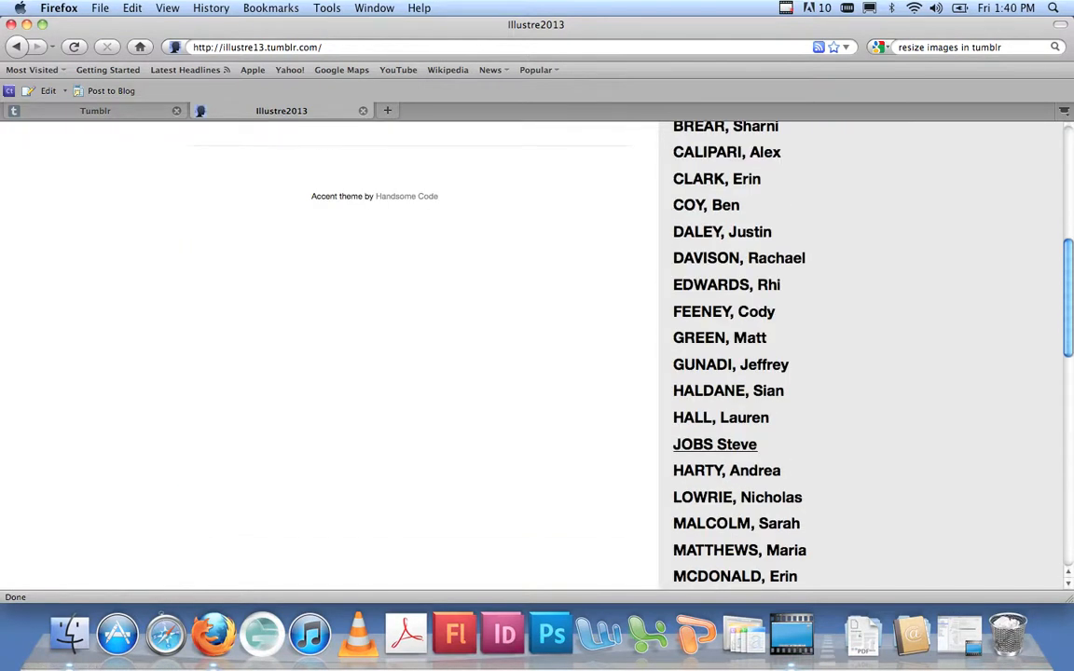
left_click(714, 443)
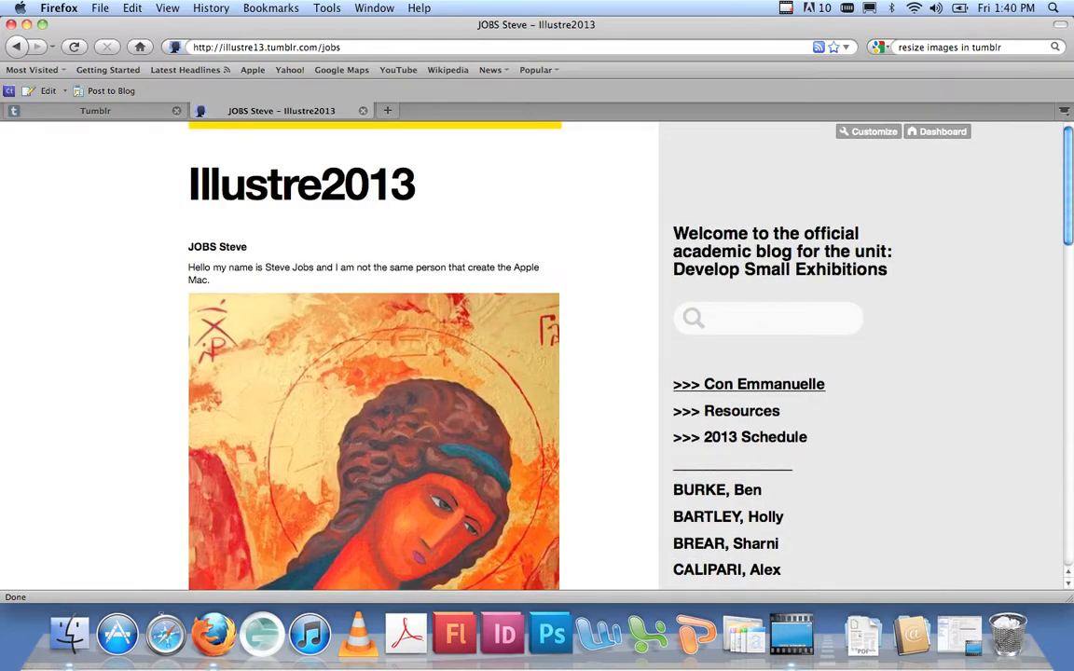
scroll(537, 355, "down", 5)
scroll(537, 355, "up", 5)
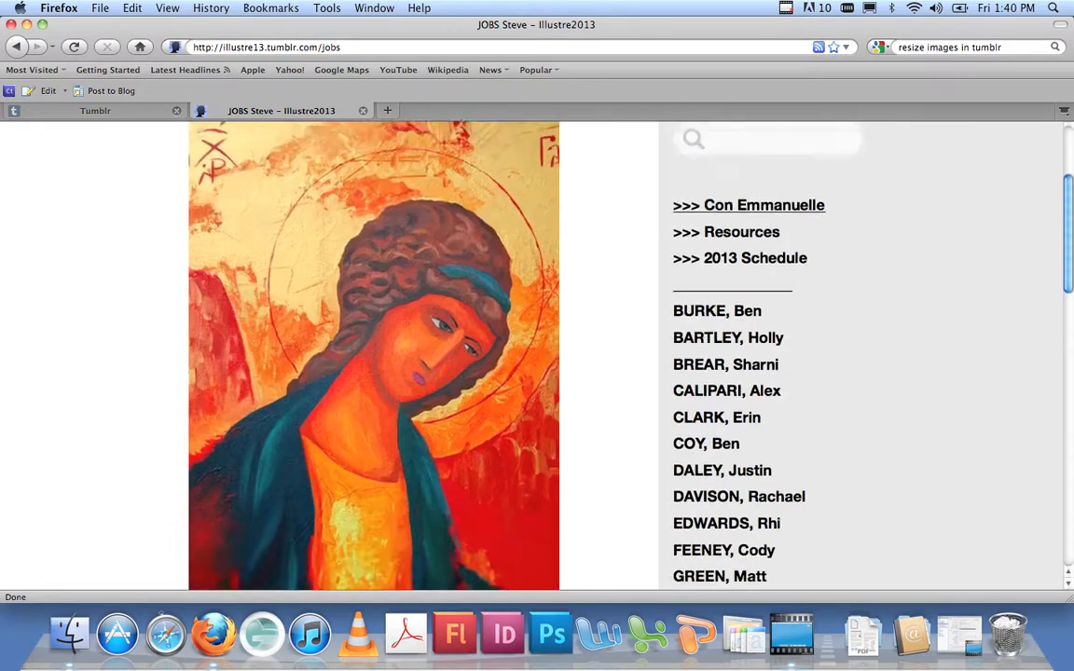
scroll(537, 355, "down", 3)
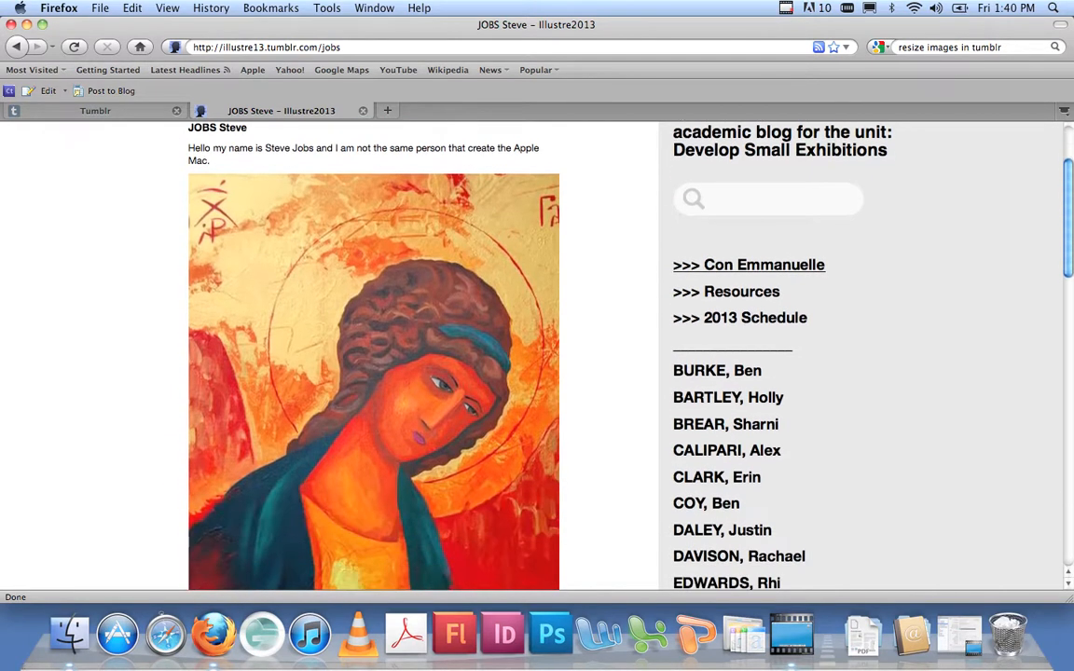
scroll(537, 354, "up", 3)
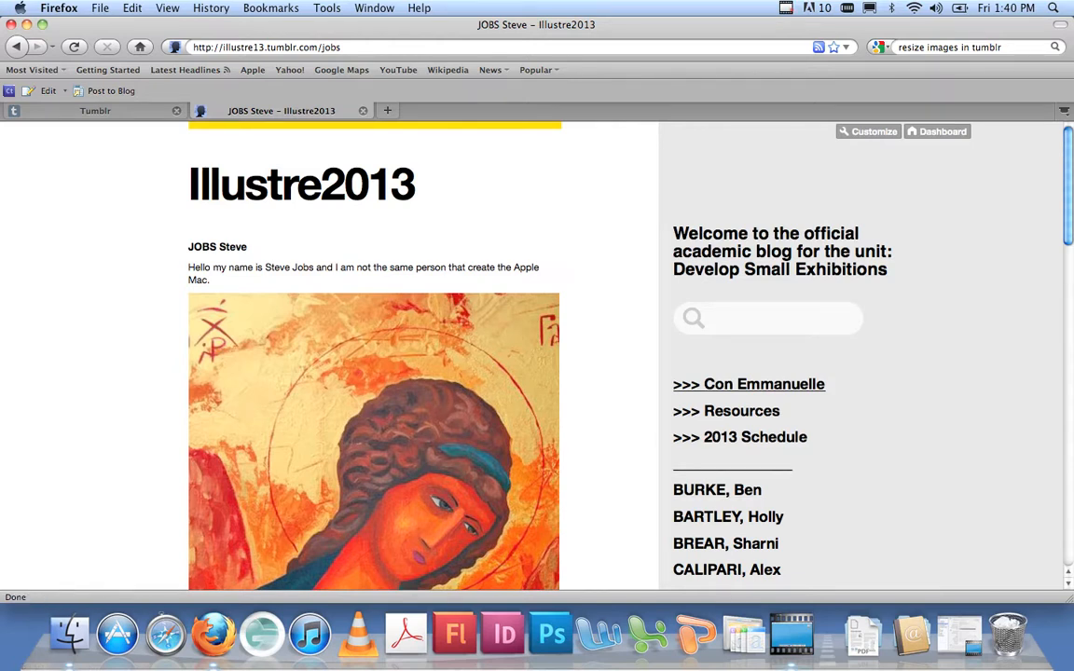
left_click(868, 131)
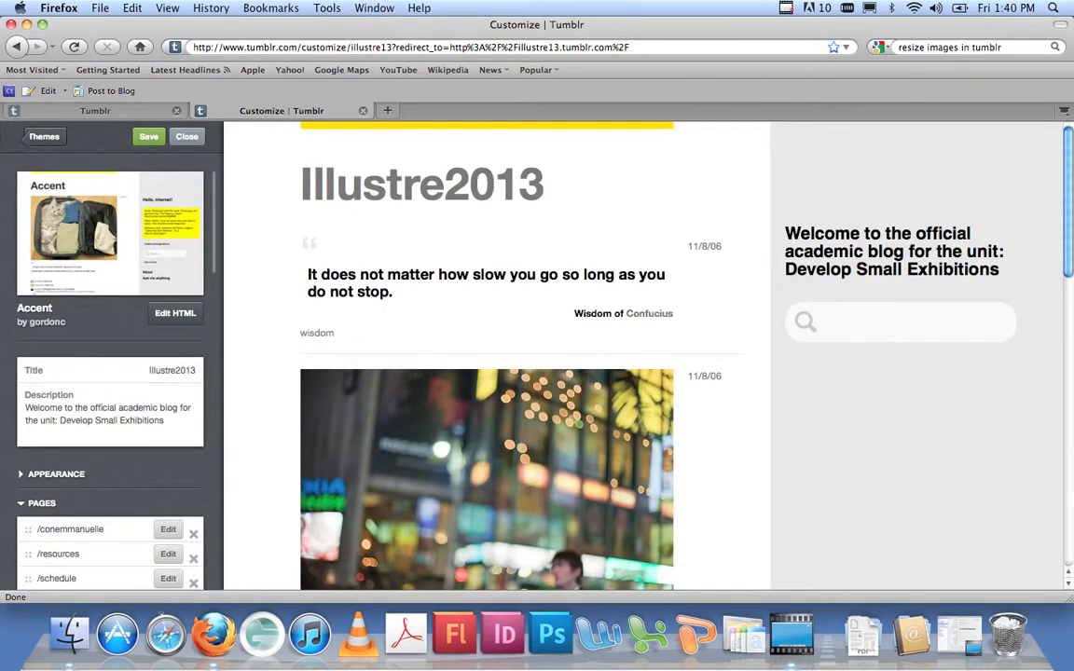
Re-expand the PAGES list and open the /jobs page for editing.
scroll(150, 536, "down", 1)
scroll(111, 420, "down", 4)
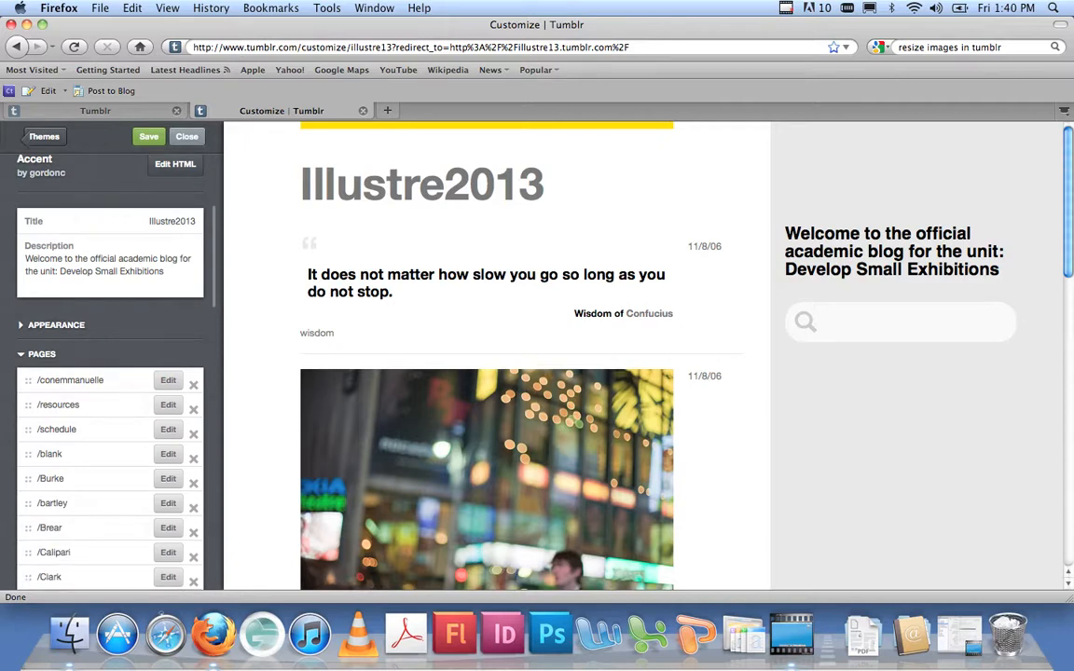
left_click(41, 354)
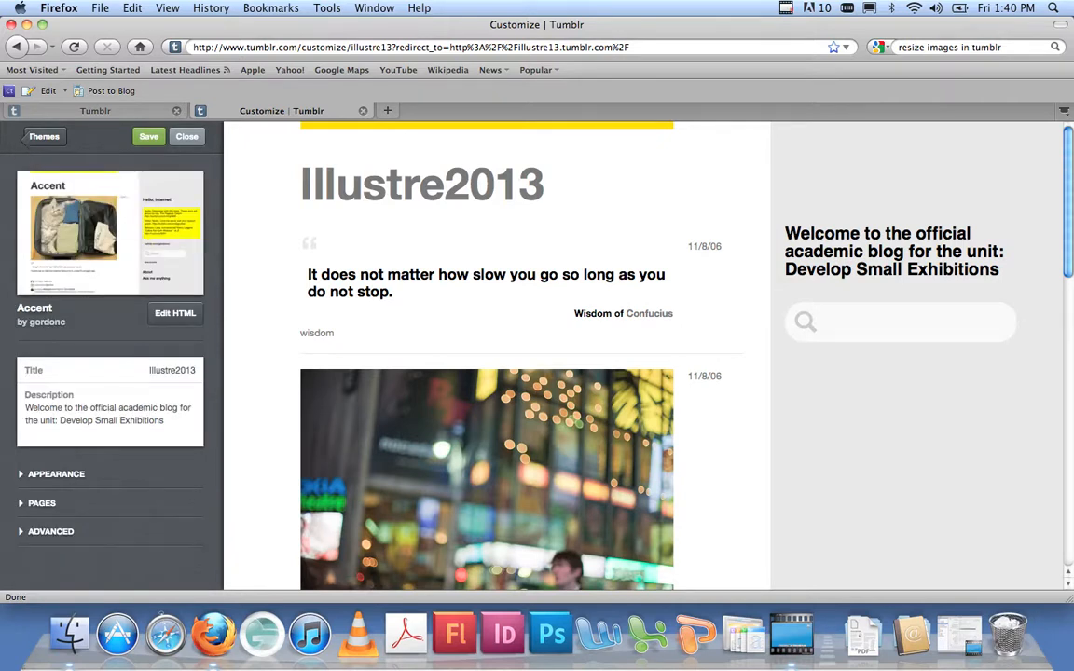
left_click(41, 504)
scroll(110, 373, "down", 6)
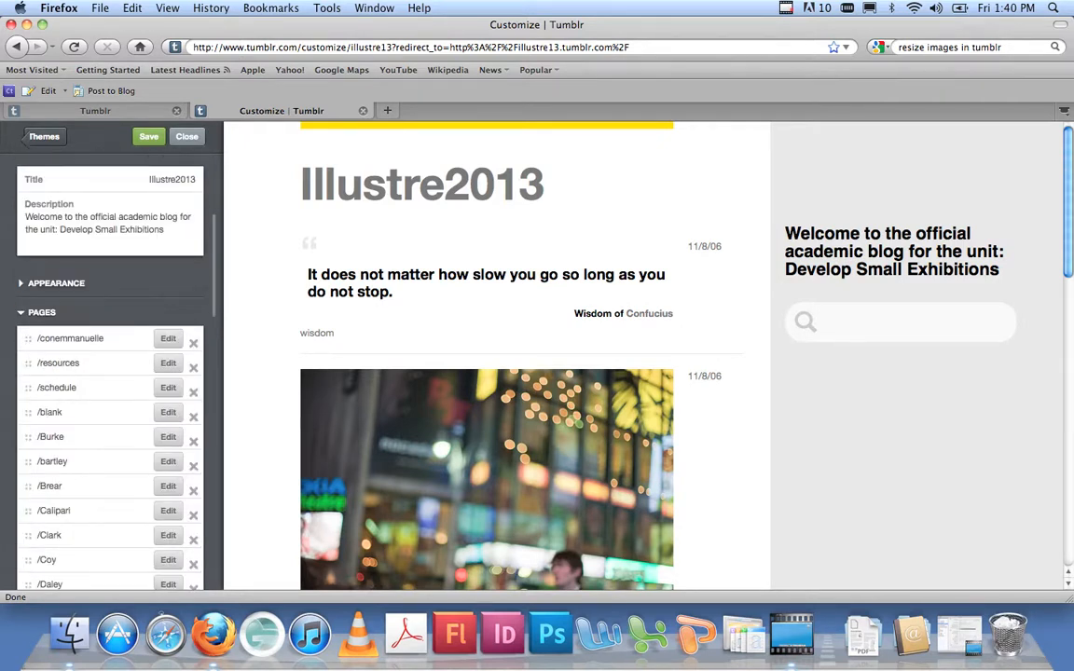
scroll(110, 373, "down", 1)
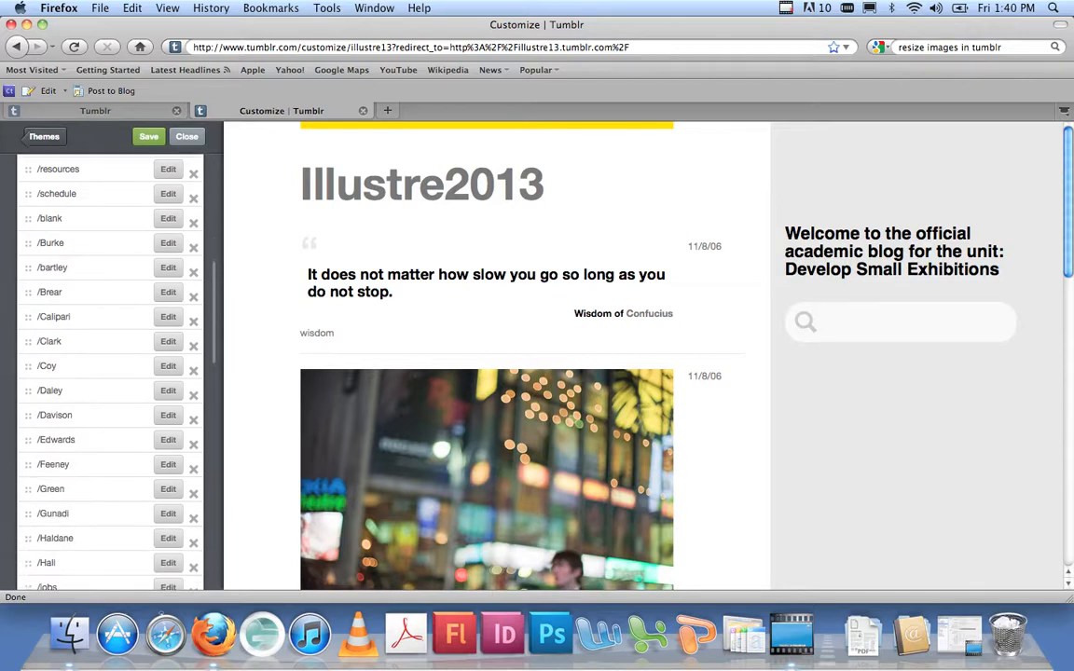
scroll(110, 373, "down", 1)
scroll(110, 373, "down", 1)
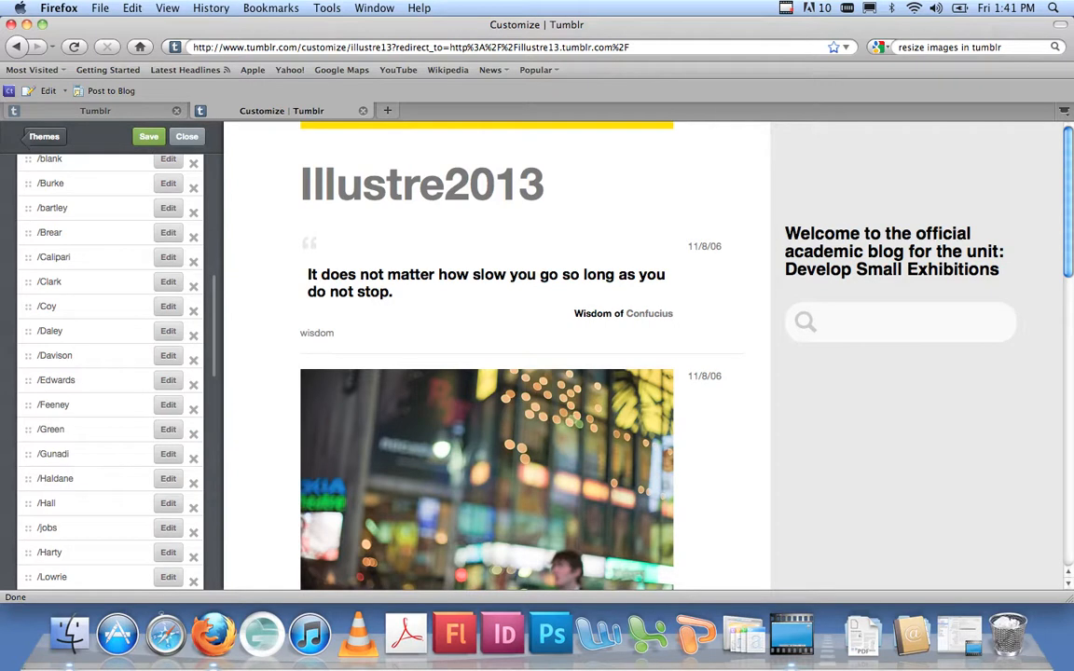
left_click(168, 528)
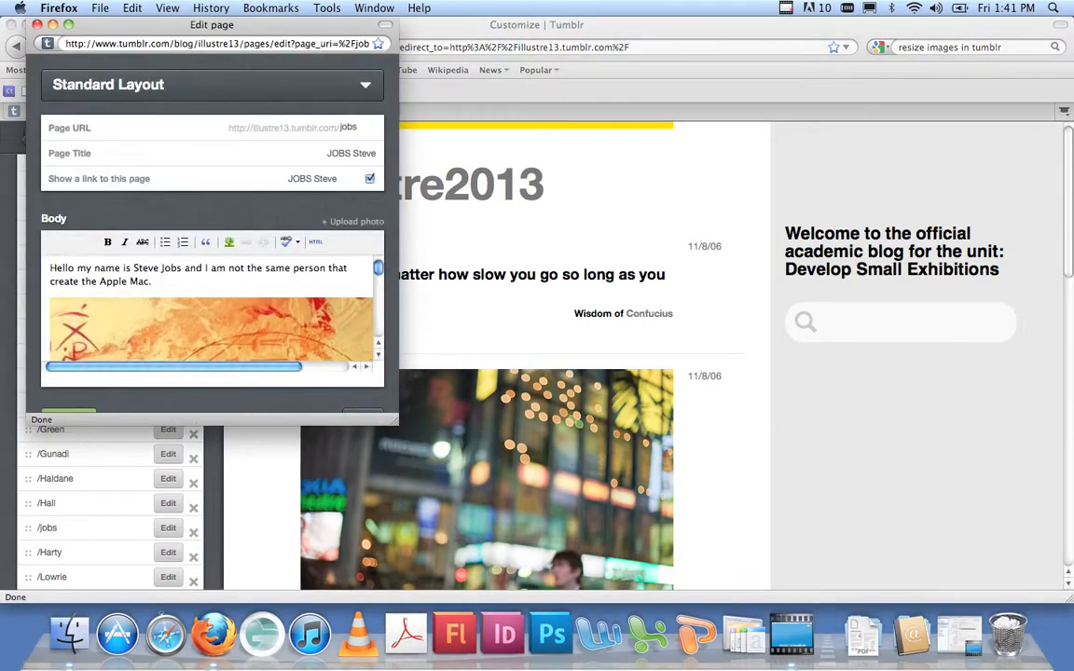
Add a line after the intro, enlarge the editor, and add an empty line below the painting.
key("Return")
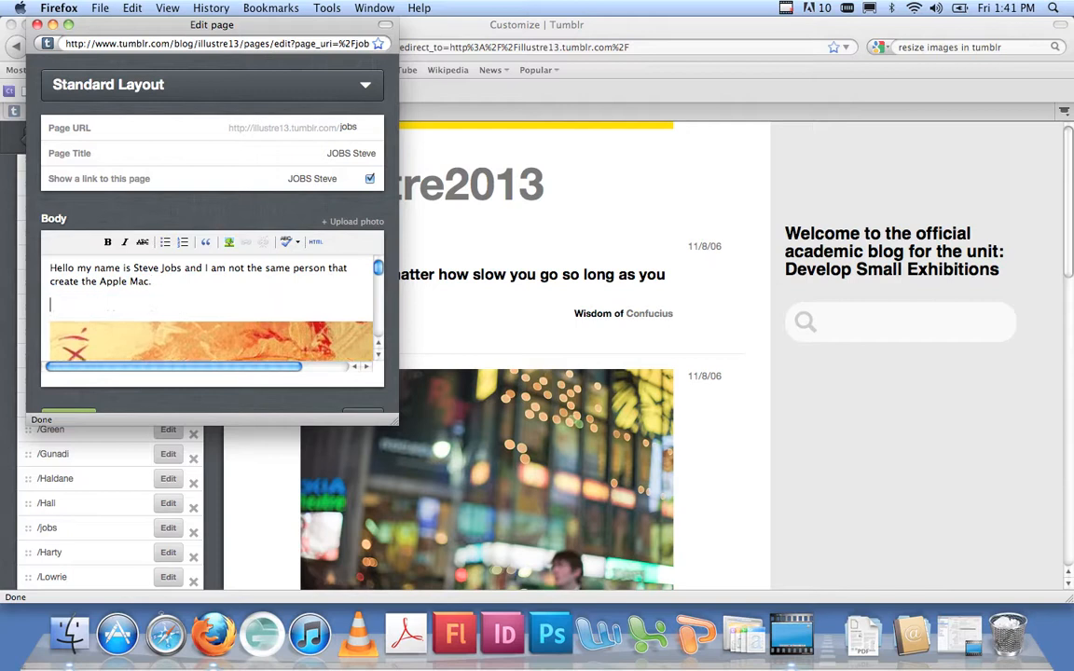
scroll(207, 309, "down", 10)
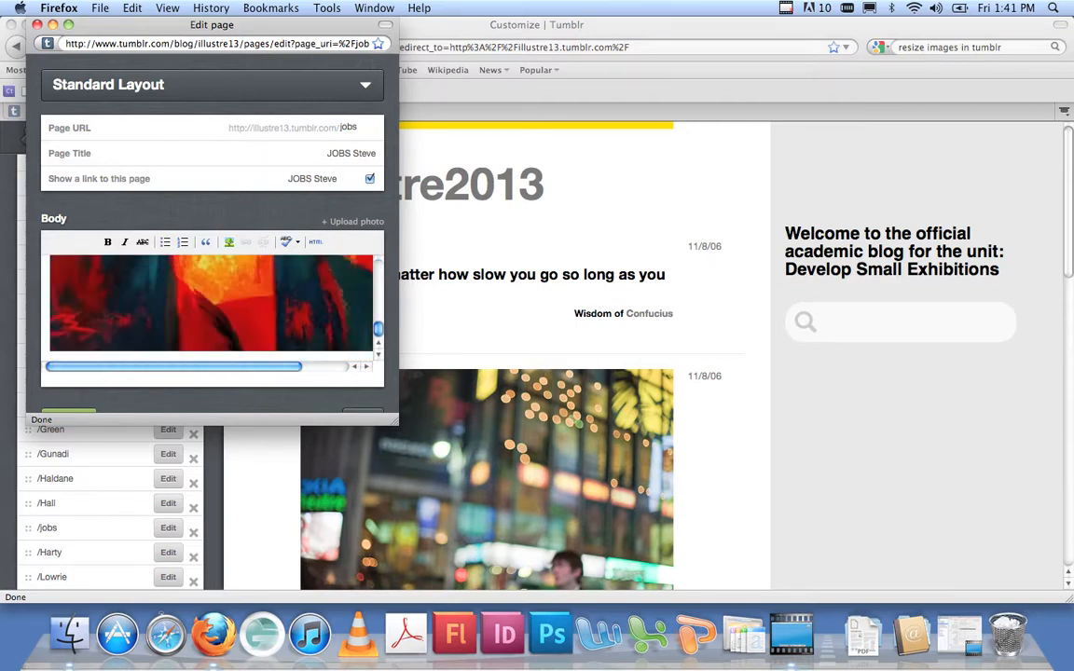
scroll(210, 303, "up", 10)
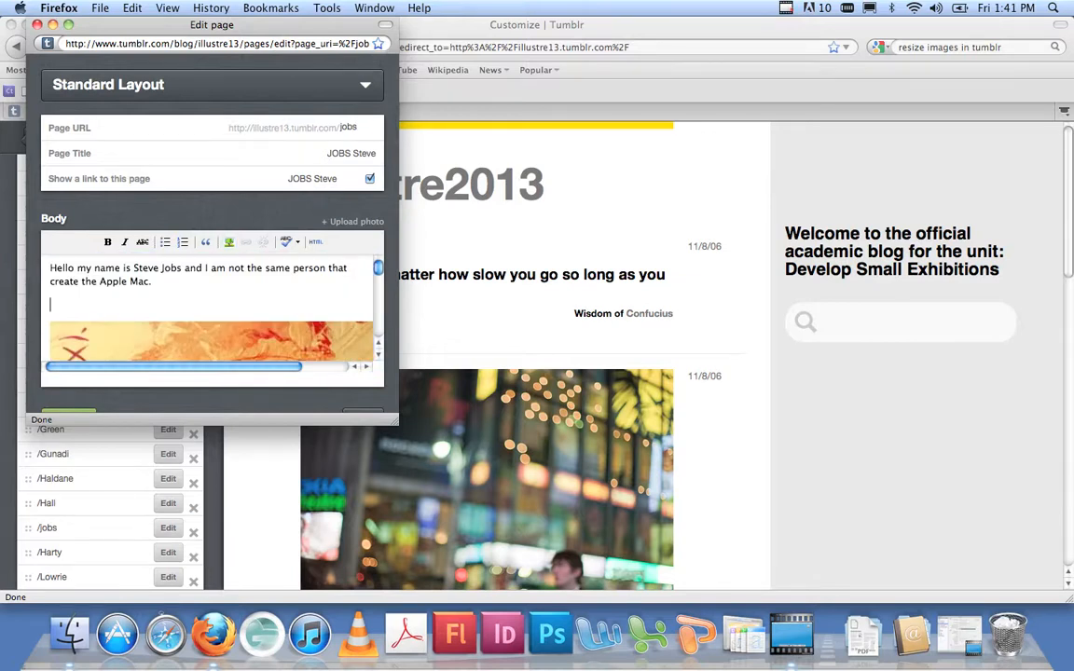
left_click_drag(394, 420, 479, 552)
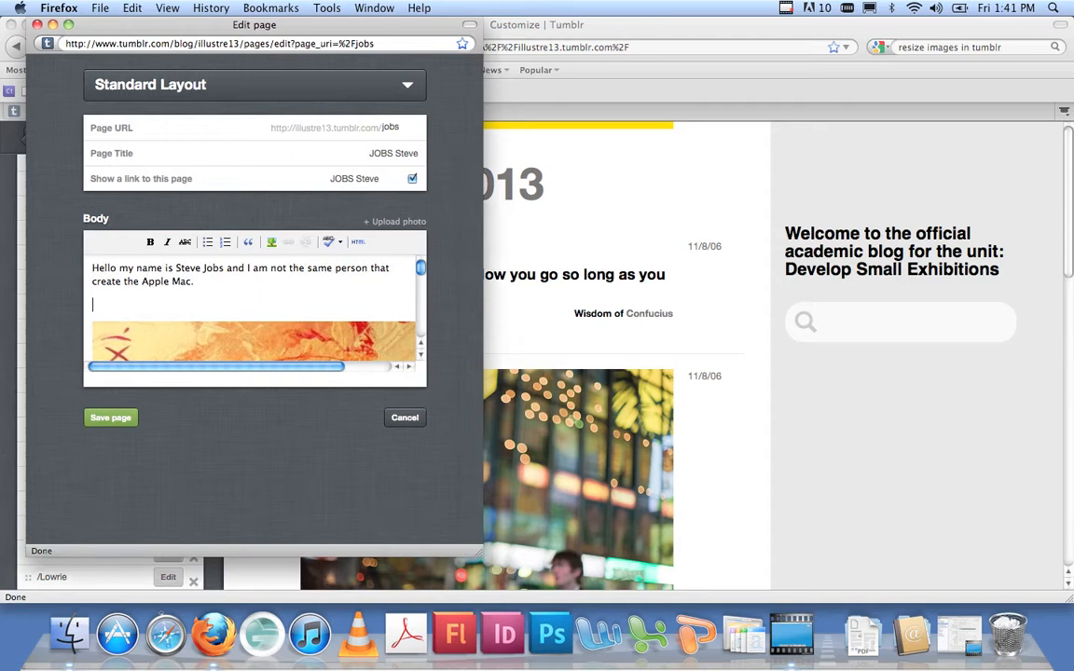
scroll(253, 303, "down", 5)
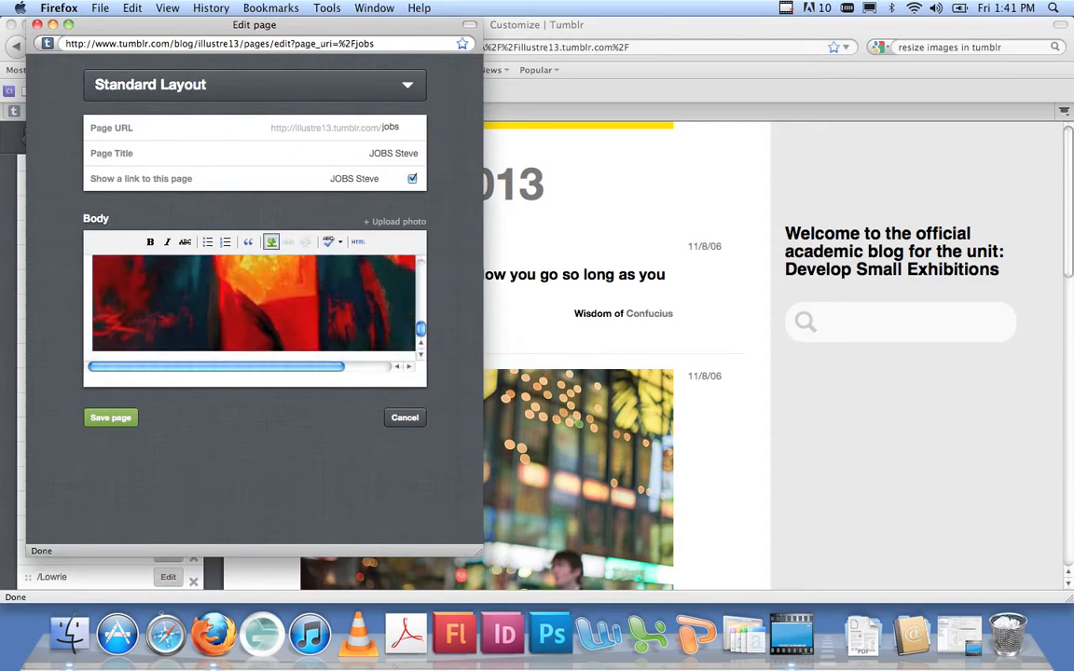
key("Return")
key("Return")
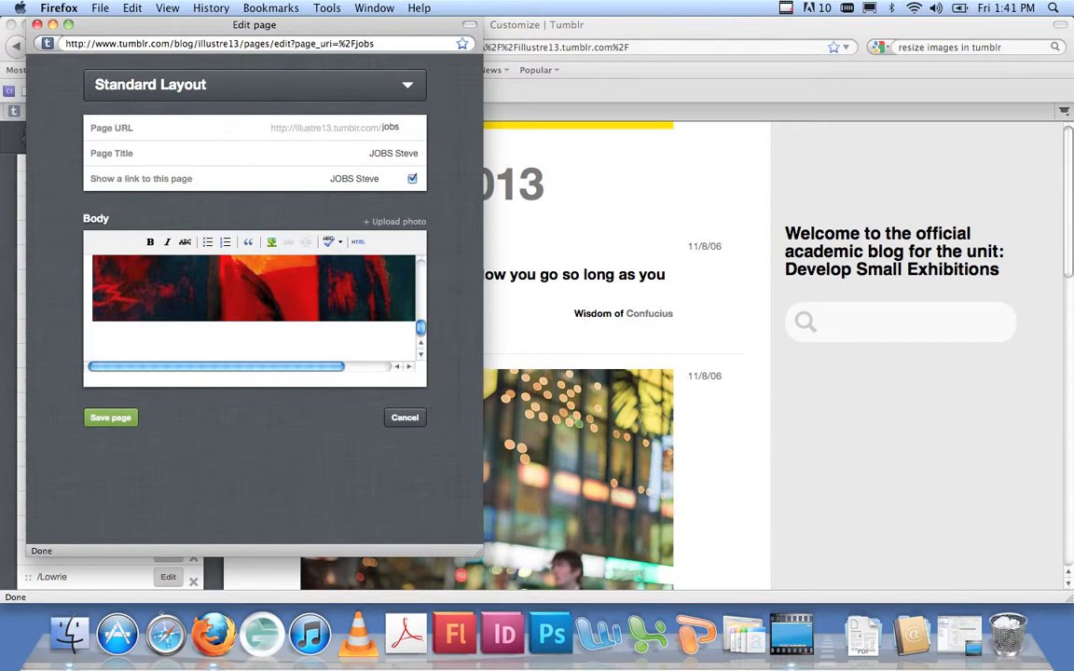
Upload cretan potter.jpg below the first painting and save the /jobs page.
left_click(395, 222)
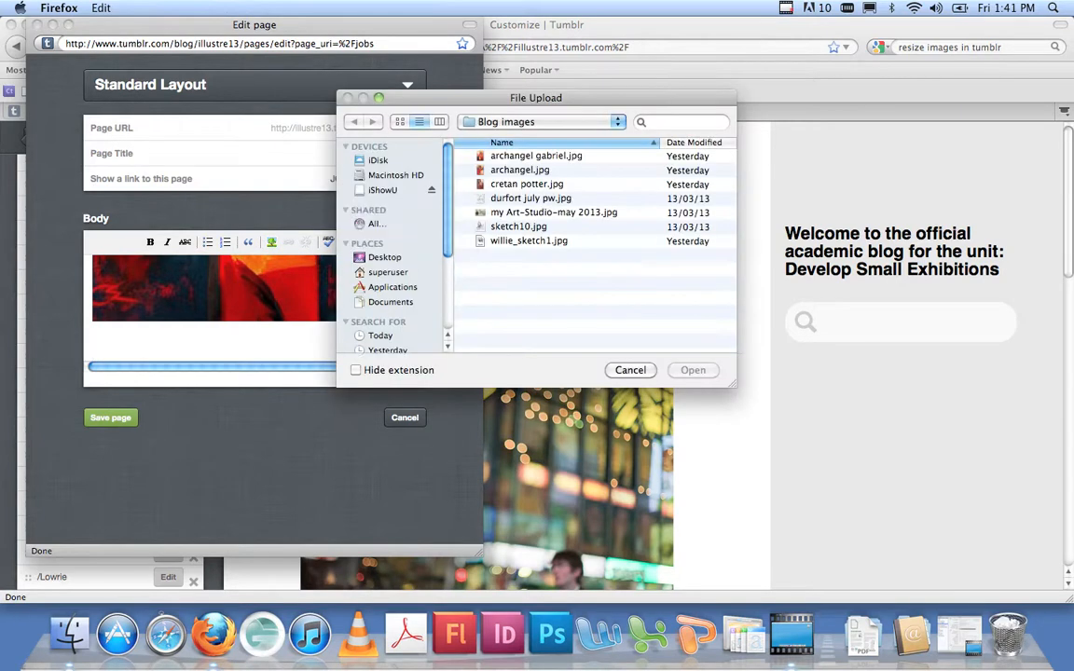
left_click(527, 184)
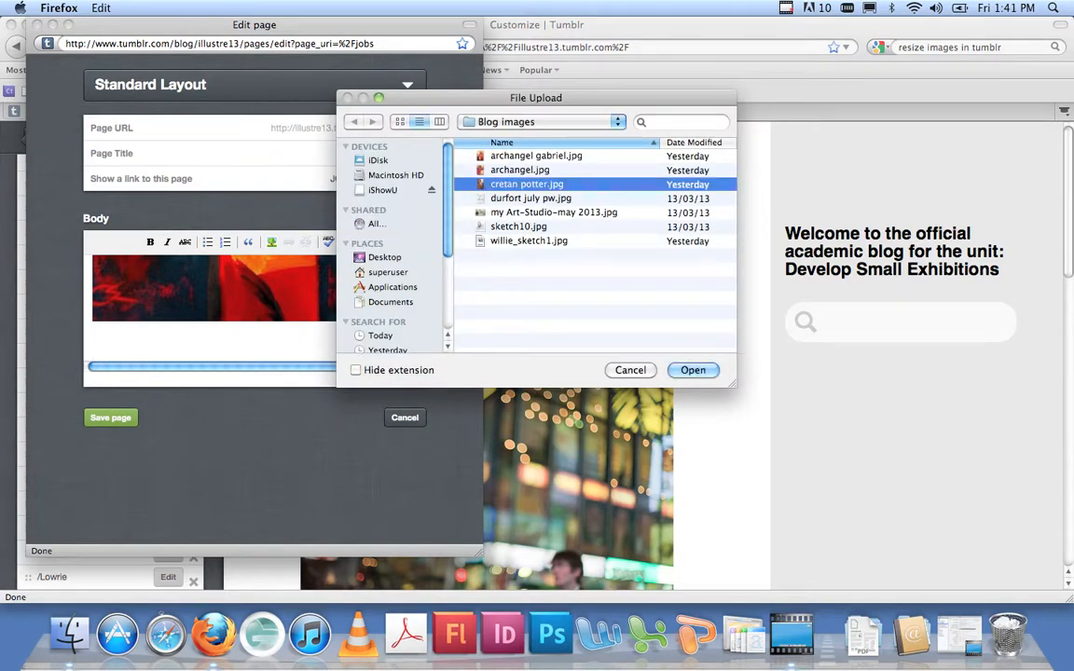
key("Return")
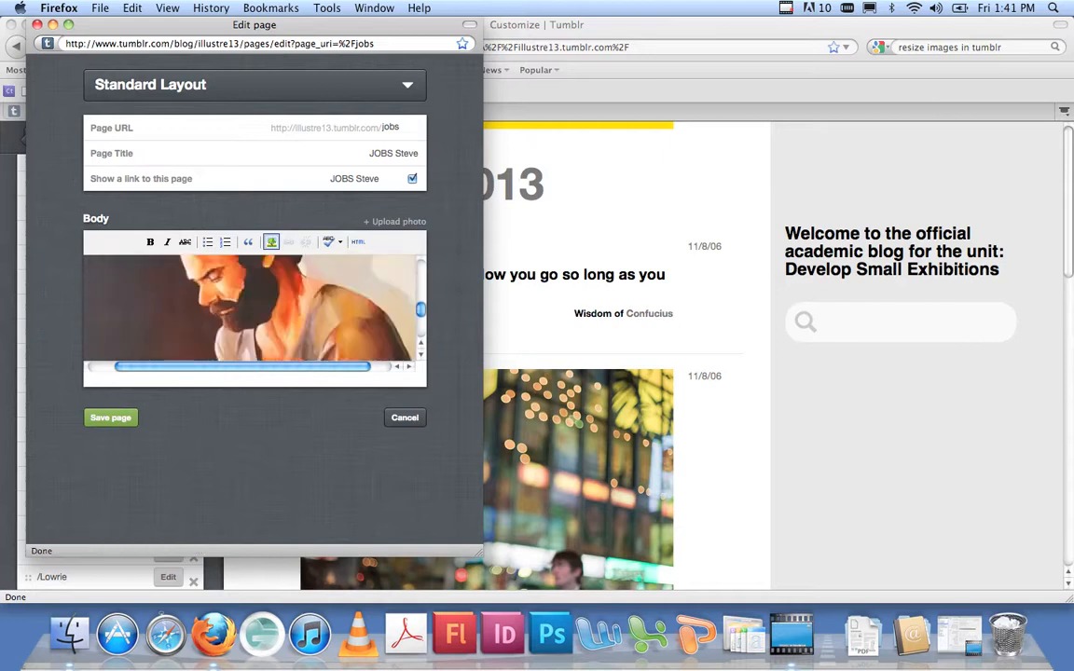
scroll(249, 308, "up", 10)
scroll(249, 308, "down", 2)
scroll(249, 308, "down", 3)
left_click(110, 418)
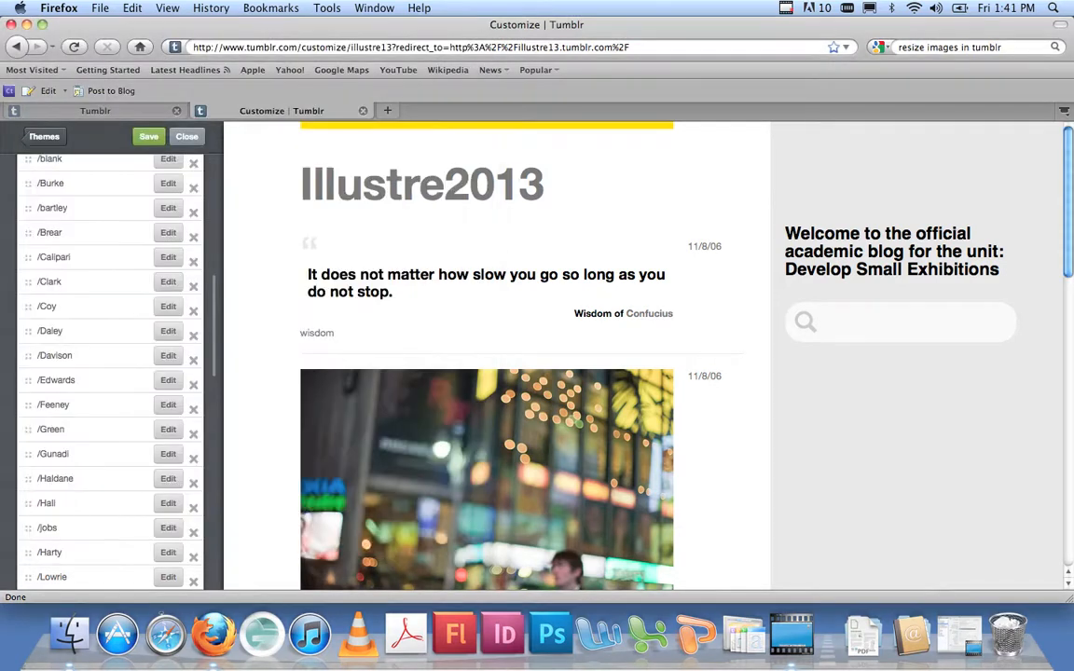
Close Customize, check the live JOBS Steve page with both artworks, then return to the dashboard.
left_click(186, 137)
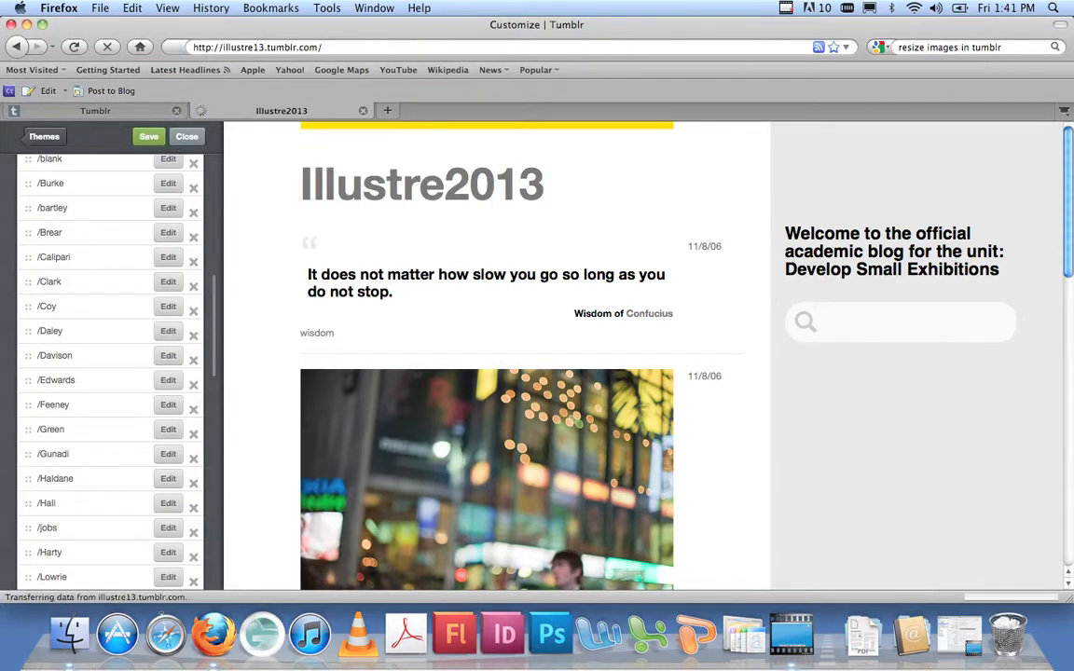
scroll(537, 354, "down", 15)
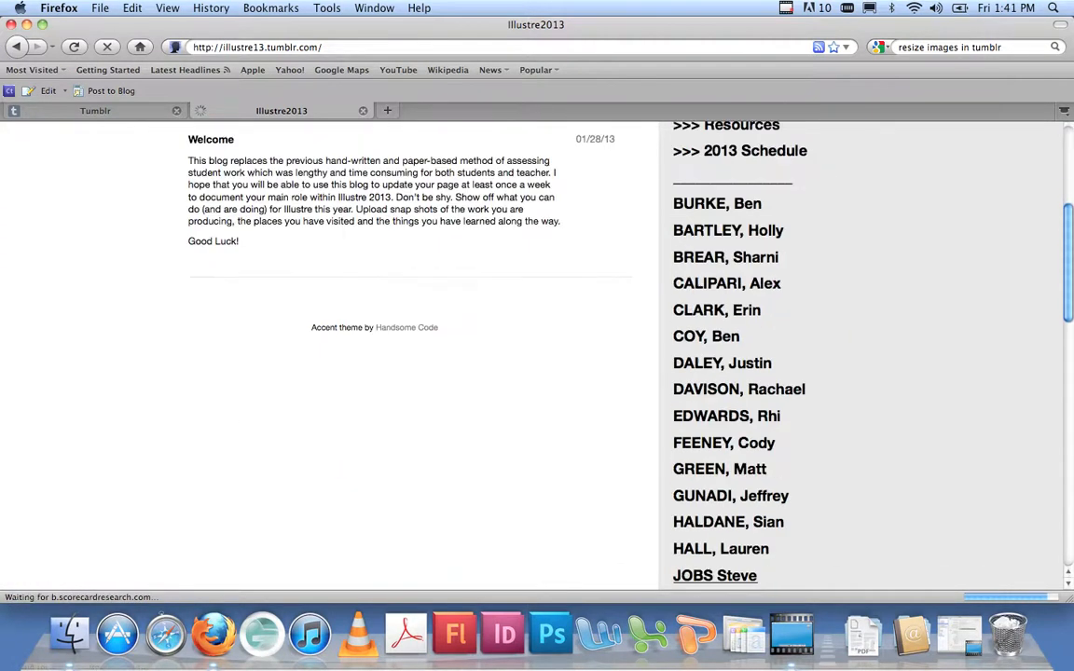
scroll(714, 194, "up", 3)
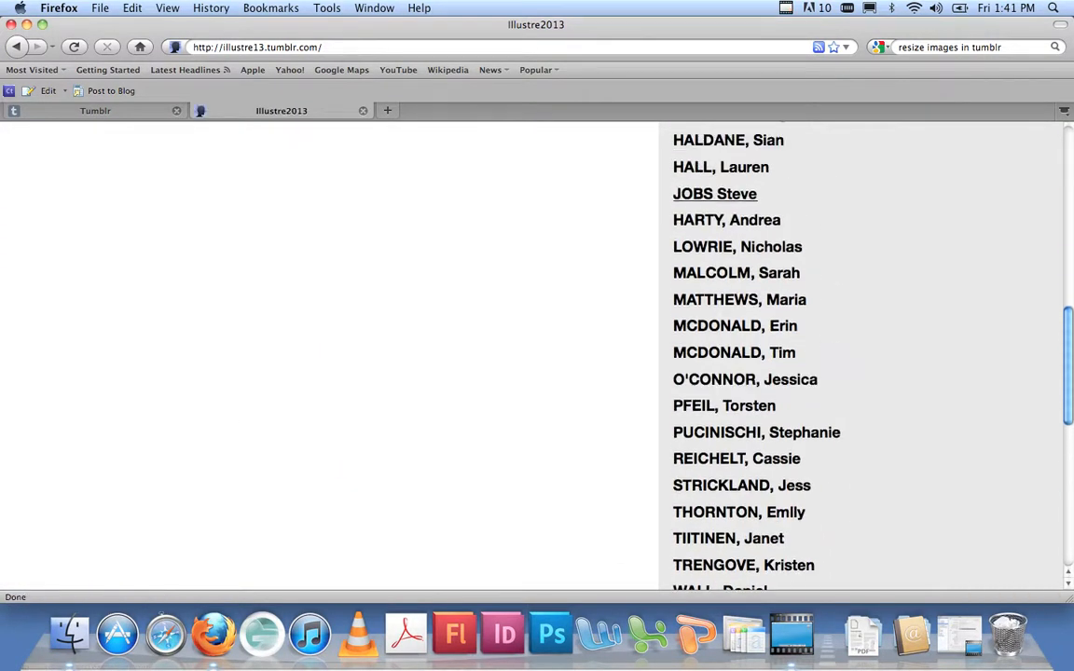
left_click(714, 193)
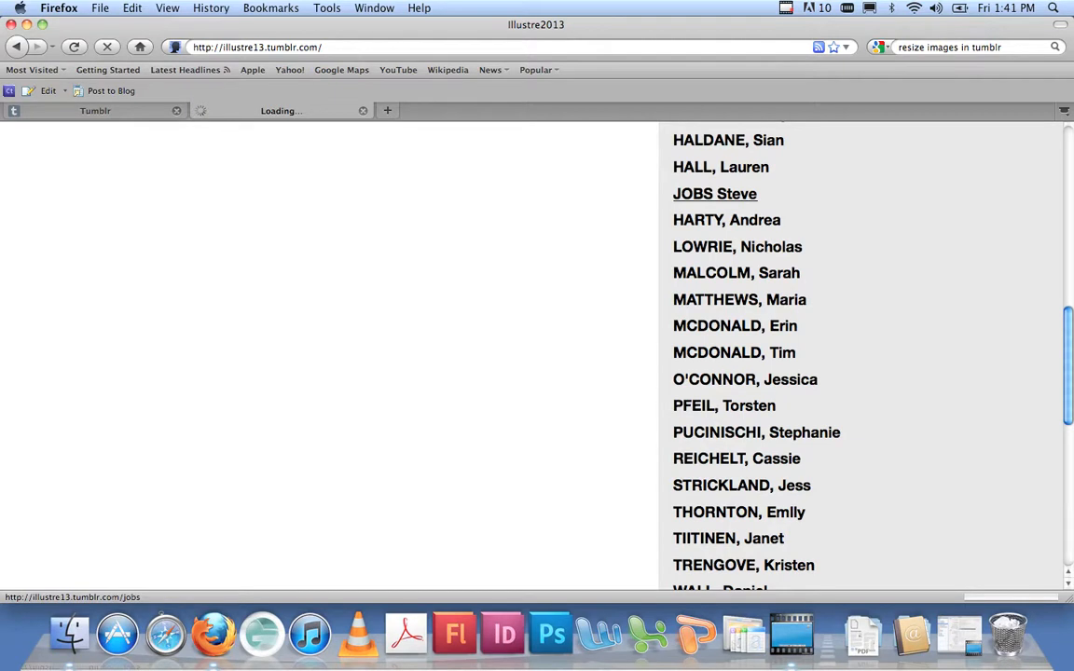
scroll(537, 354, "down", 6)
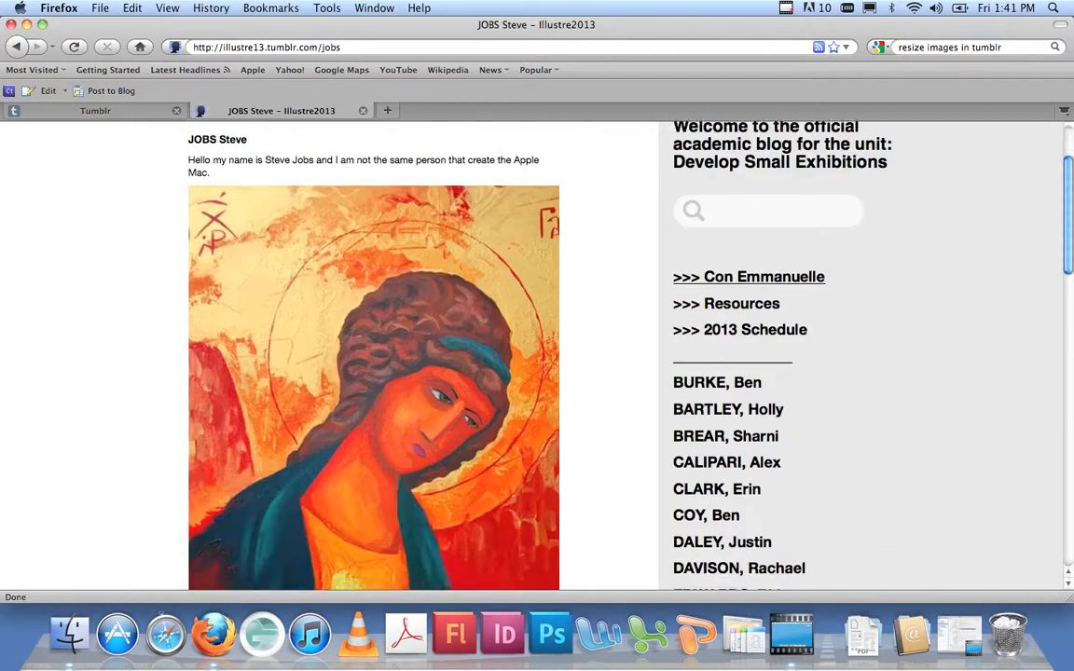
scroll(537, 354, "down", 8)
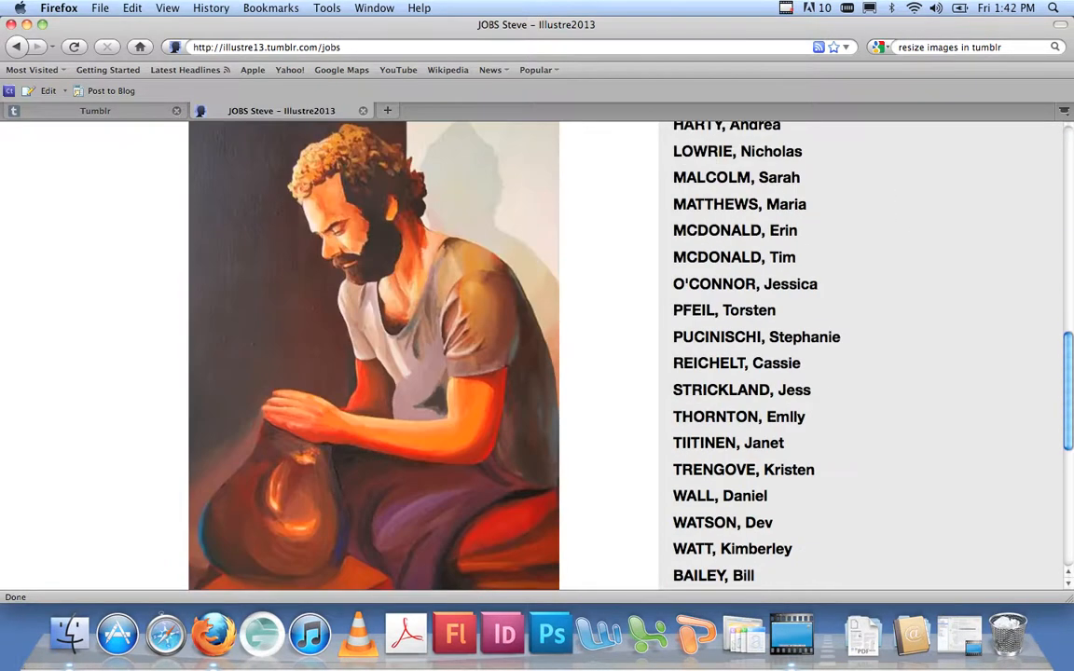
scroll(537, 354, "up", 3)
scroll(532, 354, "up", 8)
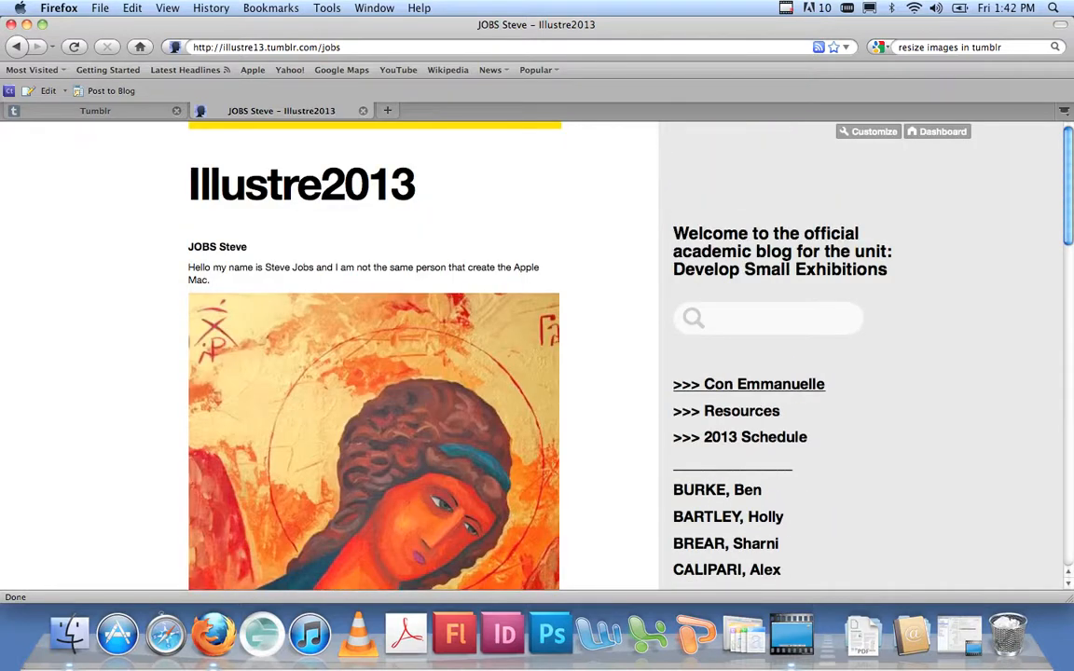
left_click(938, 132)
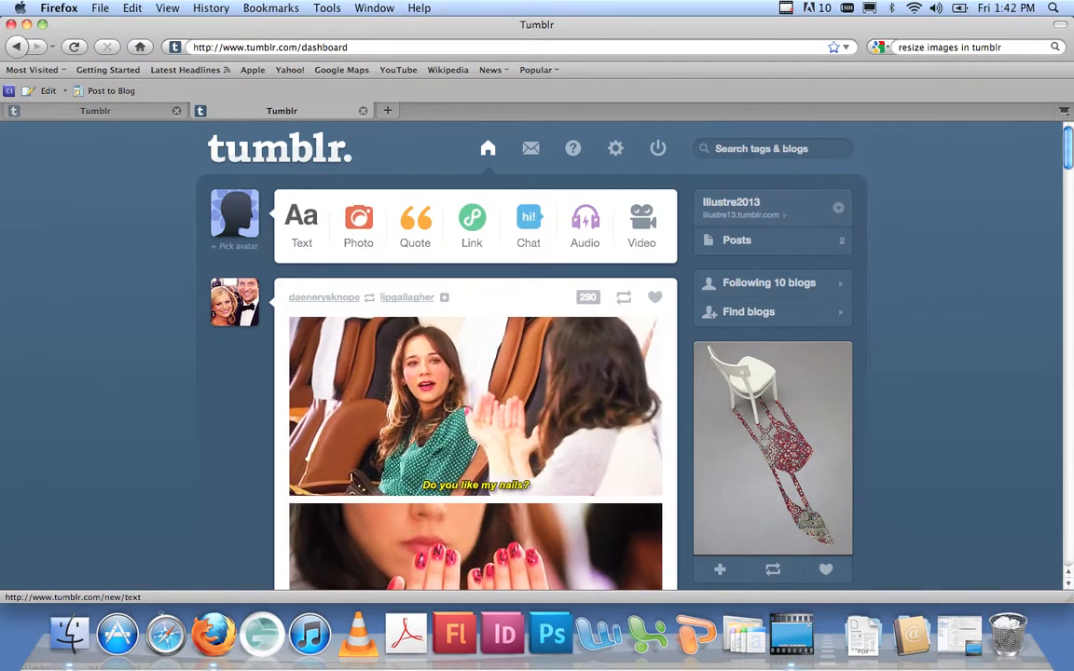
Write a new text post titled 'Howdy Folks' with body 'Just a reminder to research your job roles for Illustre.'.
left_click(301, 224)
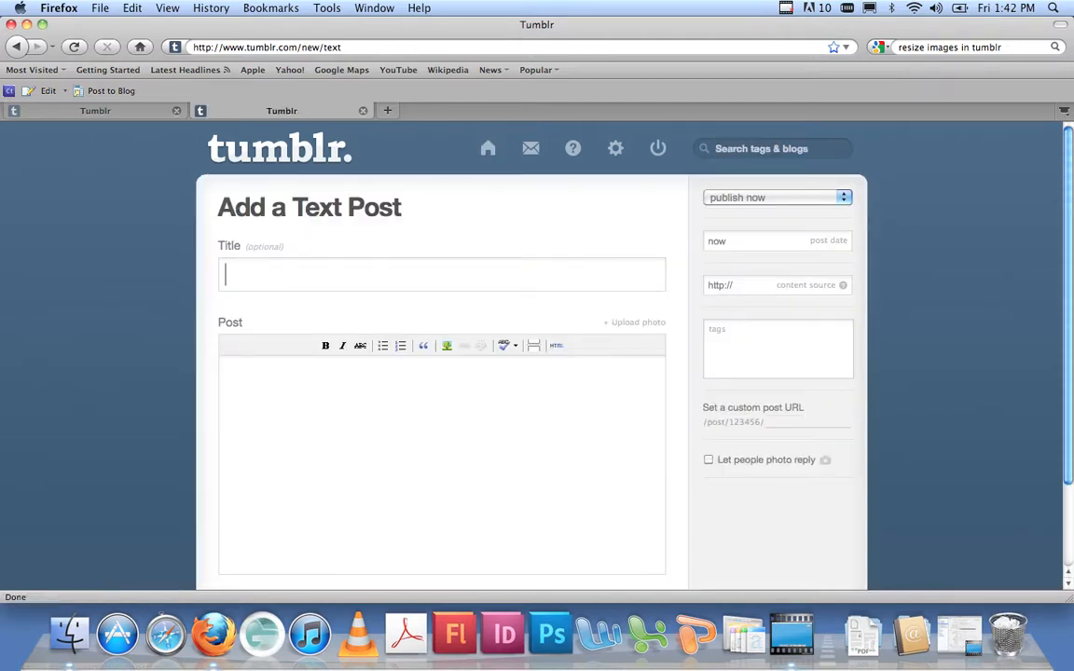
type("Howdy Folks")
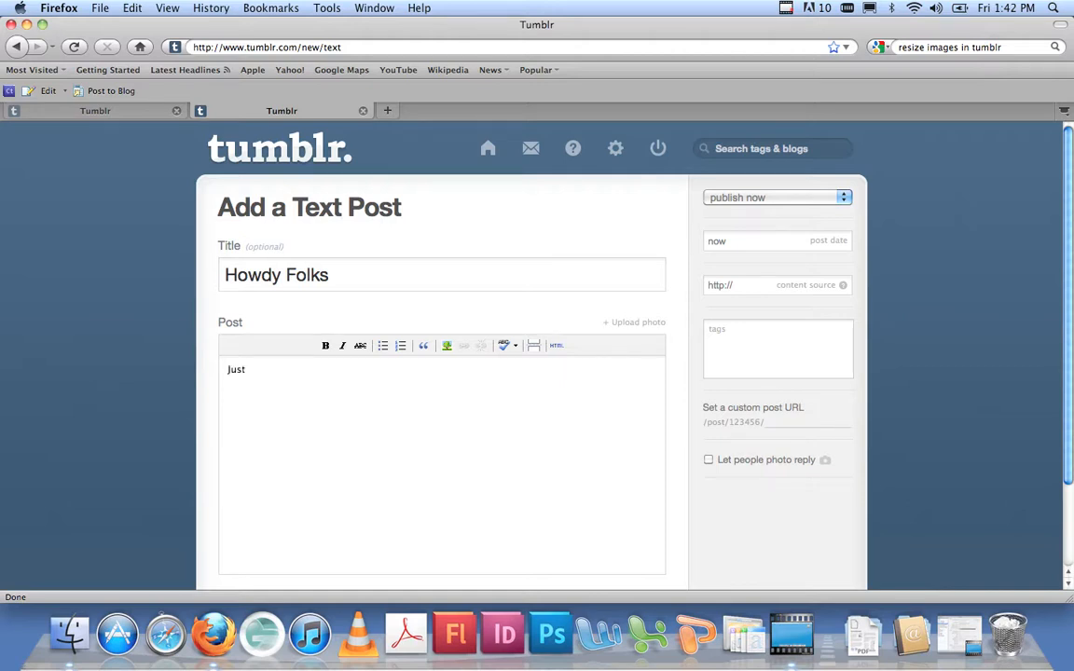
type("eminder to research your job roles for Illustre.")
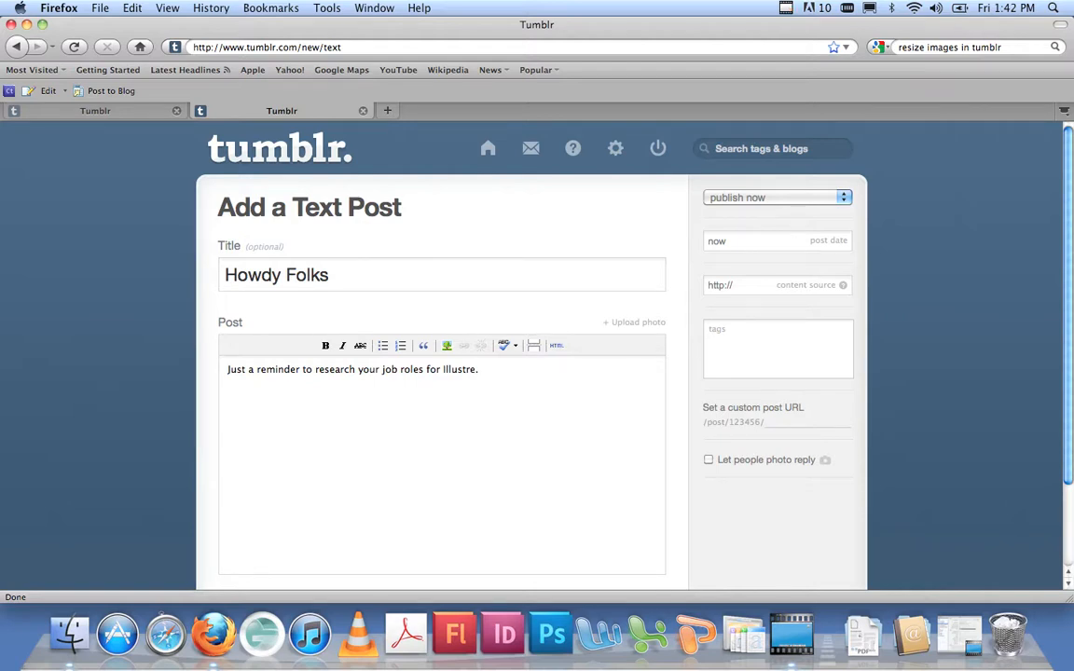
scroll(537, 354, "down", 3)
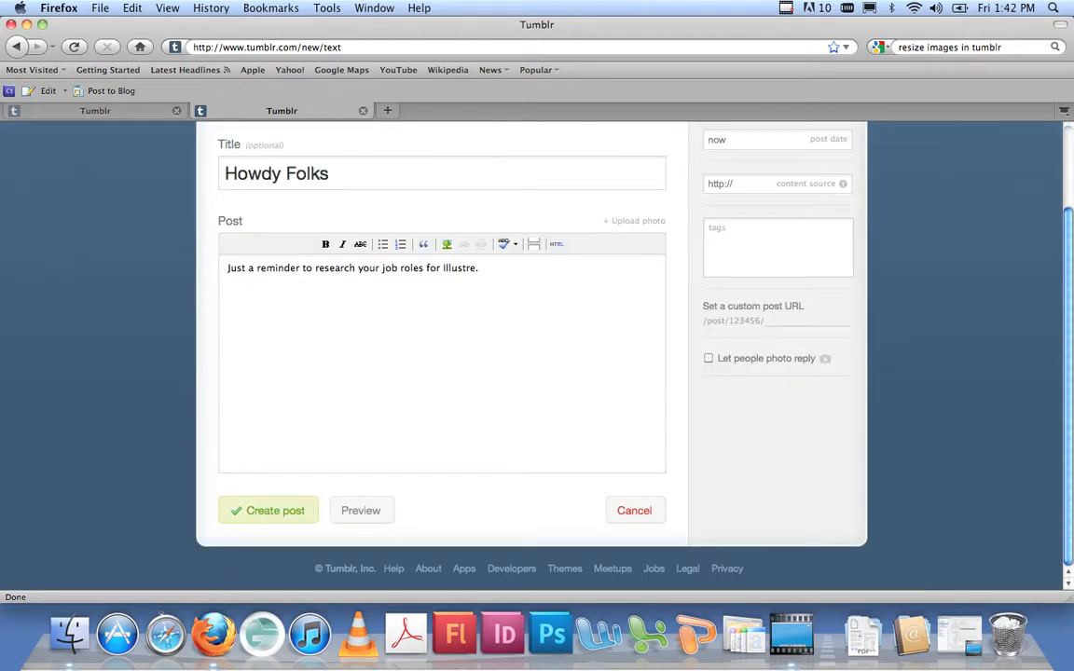
Publish the Howdy Folks post, then view the Illustre2013 blog's posts from the sidebar panel.
left_click(270, 510)
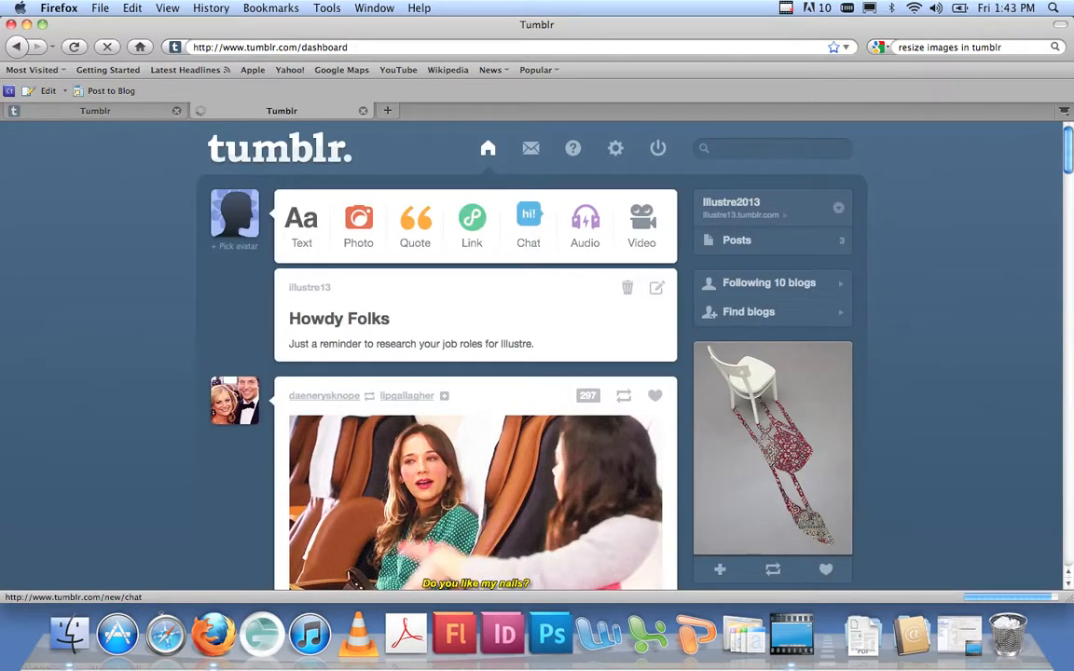
left_click(838, 207)
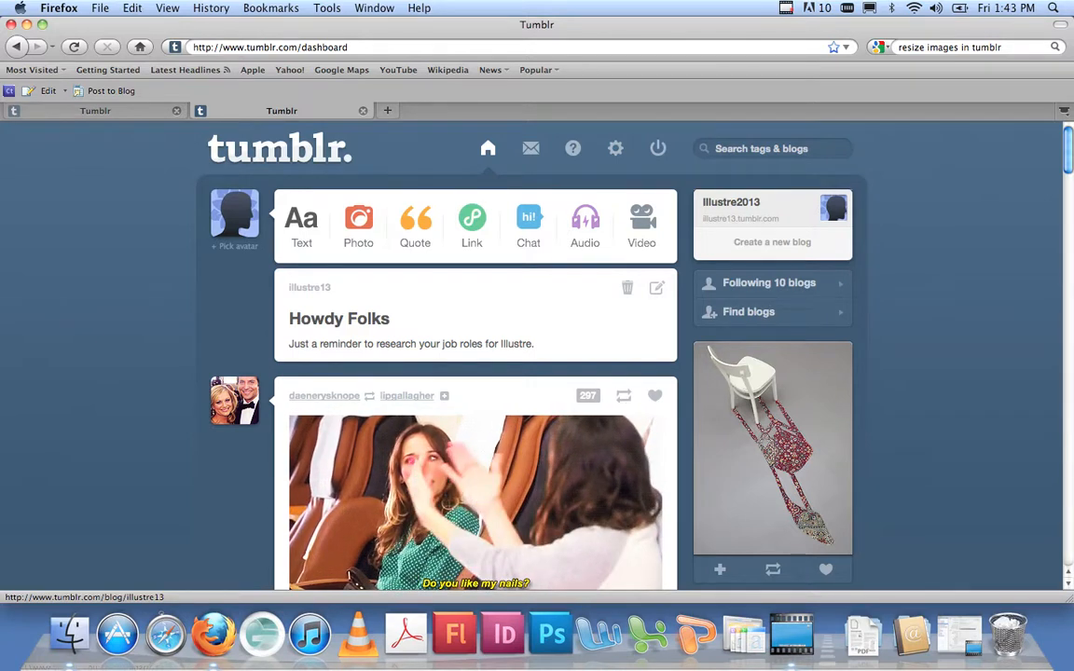
left_click(732, 205)
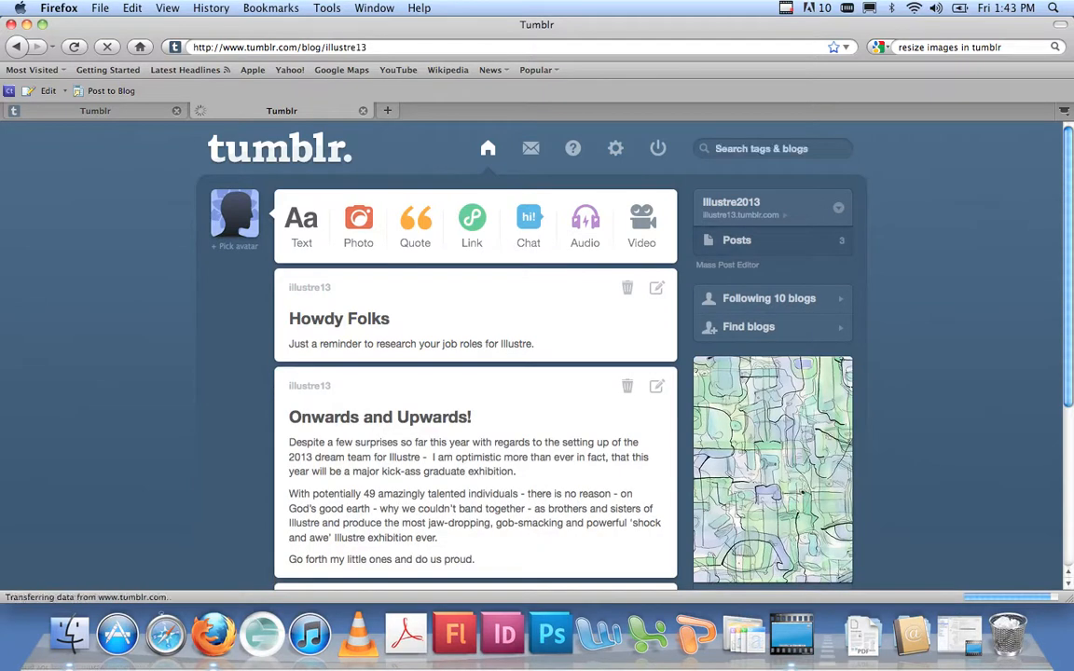